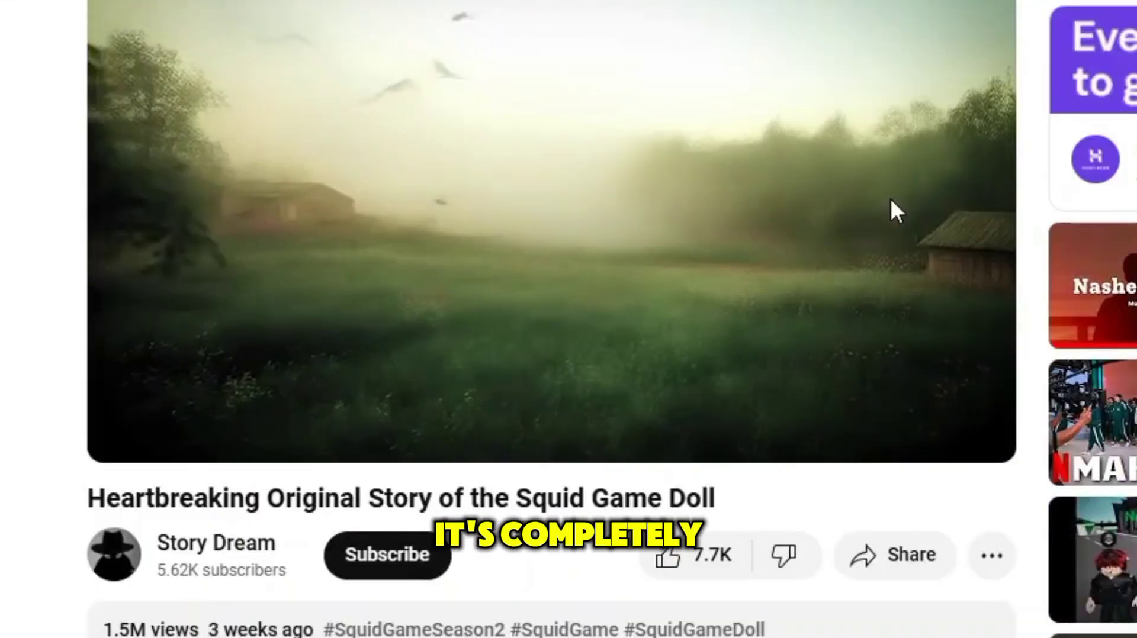
Look through the video listings of the Film Theory and POP SHOW channels for topic ideas
left_click(890, 201)
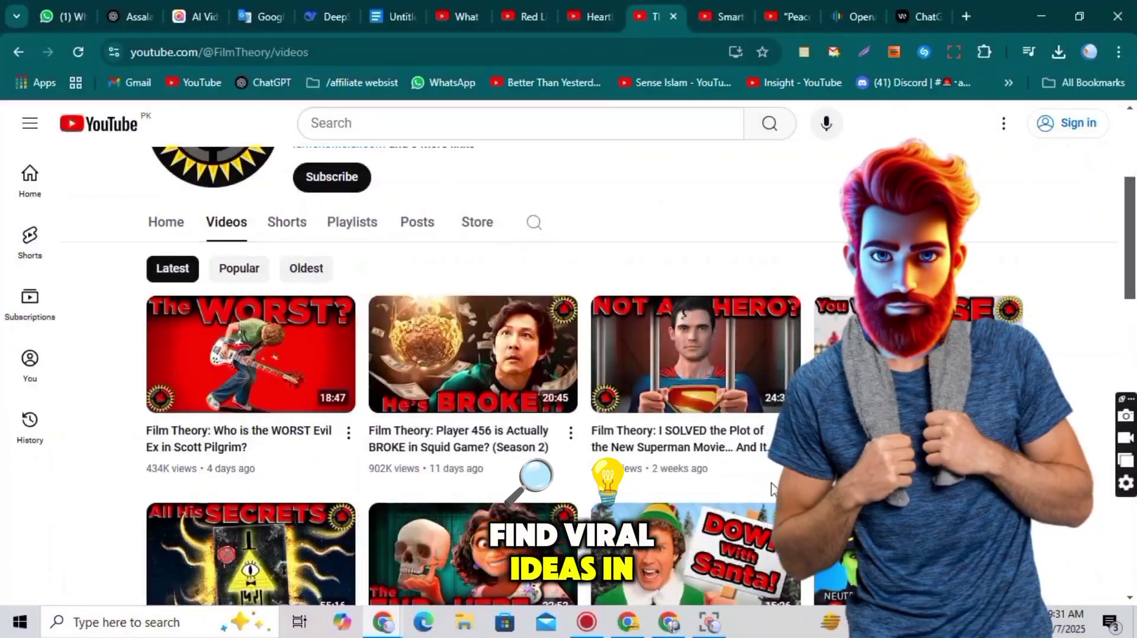
scroll(408, 434, "down", 2)
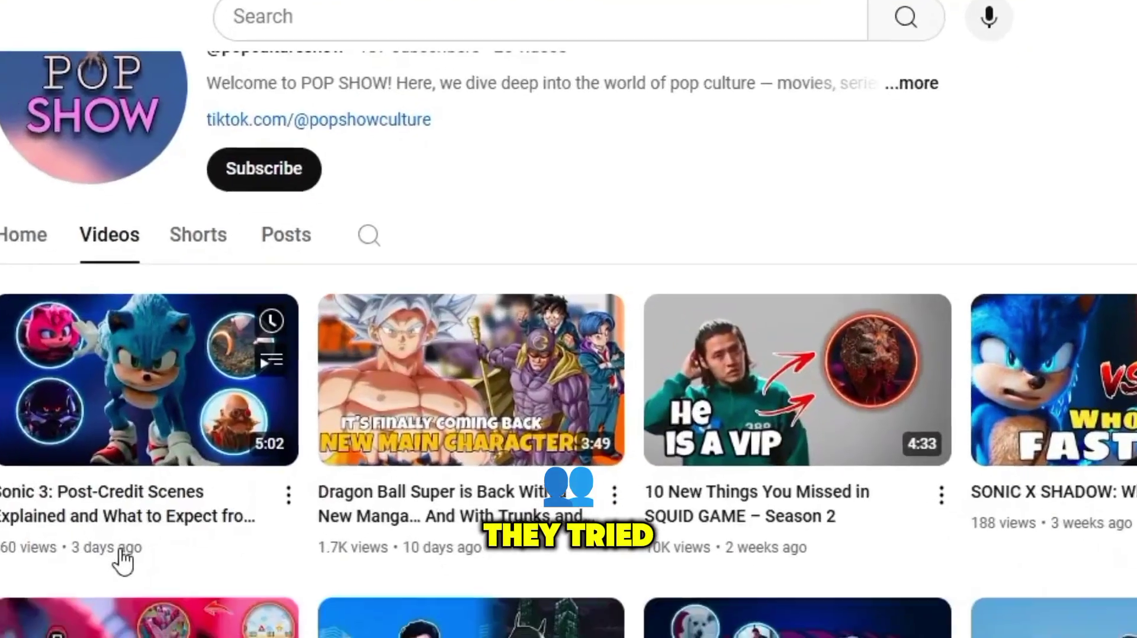
scroll(123, 562, "down", 2)
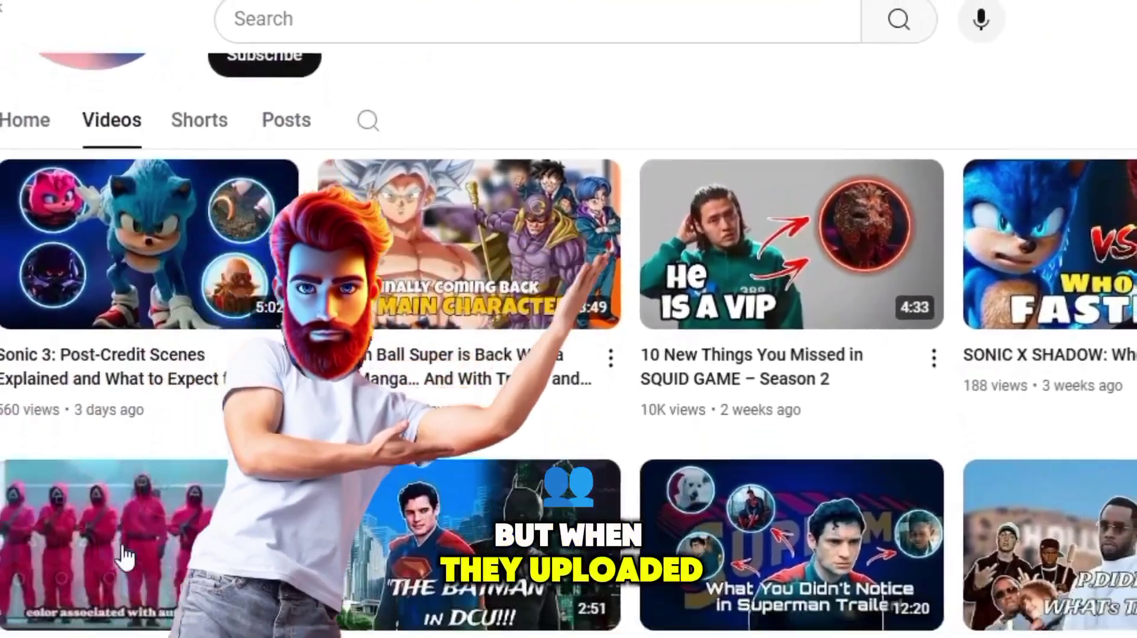
scroll(124, 558, "down", 1)
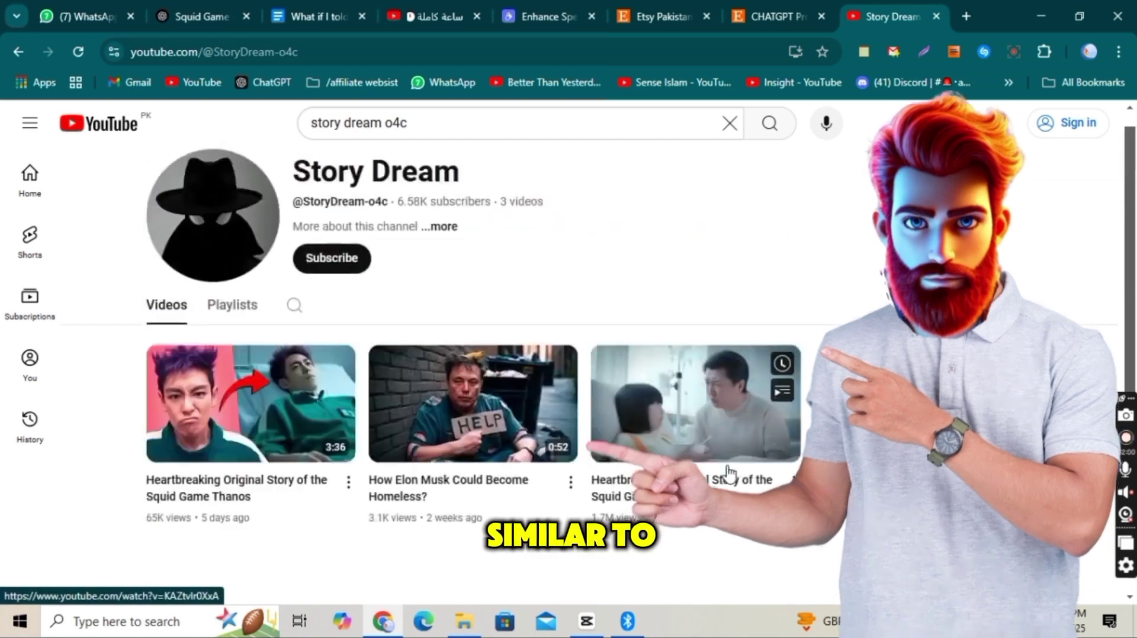
Copy the share link of the Story Dream video "Heartbreaking Original Story of the Squid Game Doll"
scroll(729, 473, "down", 3)
left_click(794, 345)
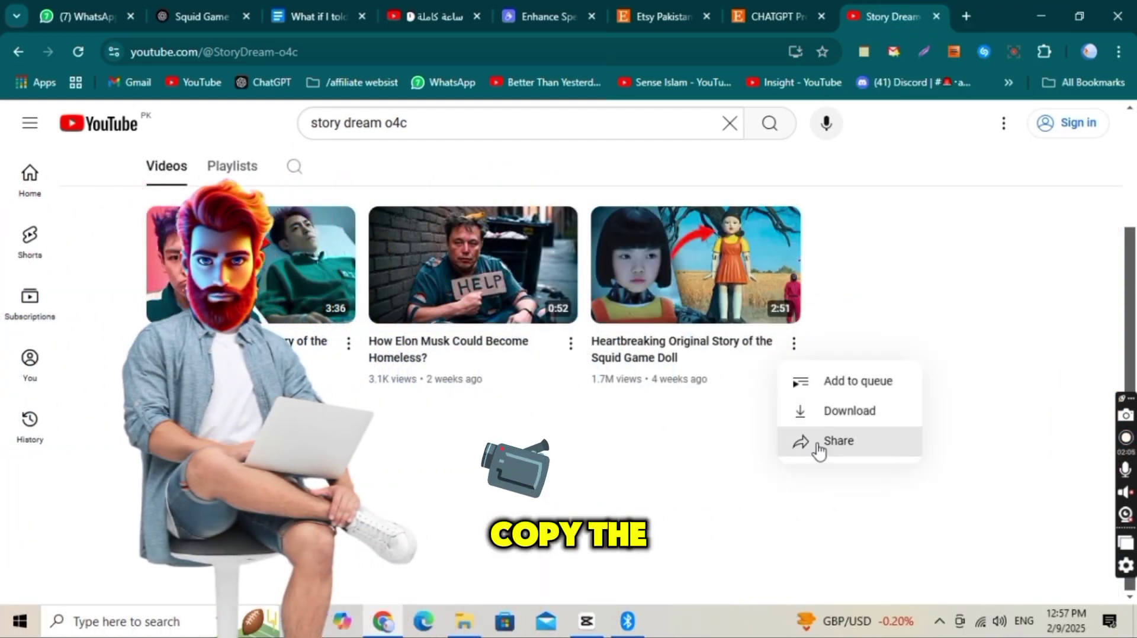
left_click(819, 448)
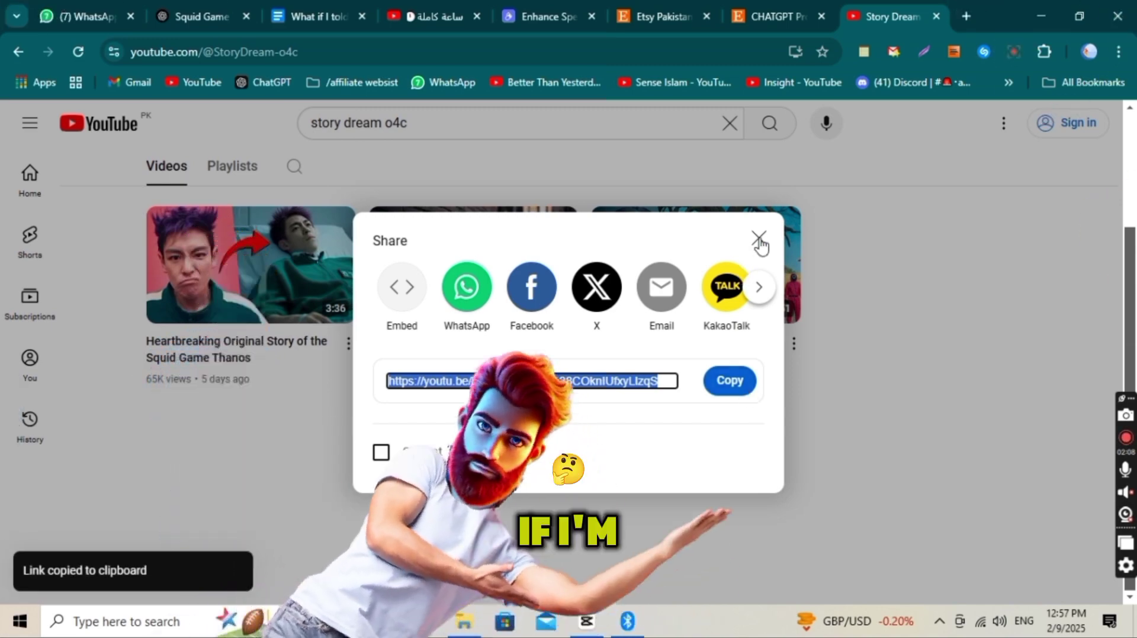
left_click(759, 242)
scroll(1005, 547, "up", 2)
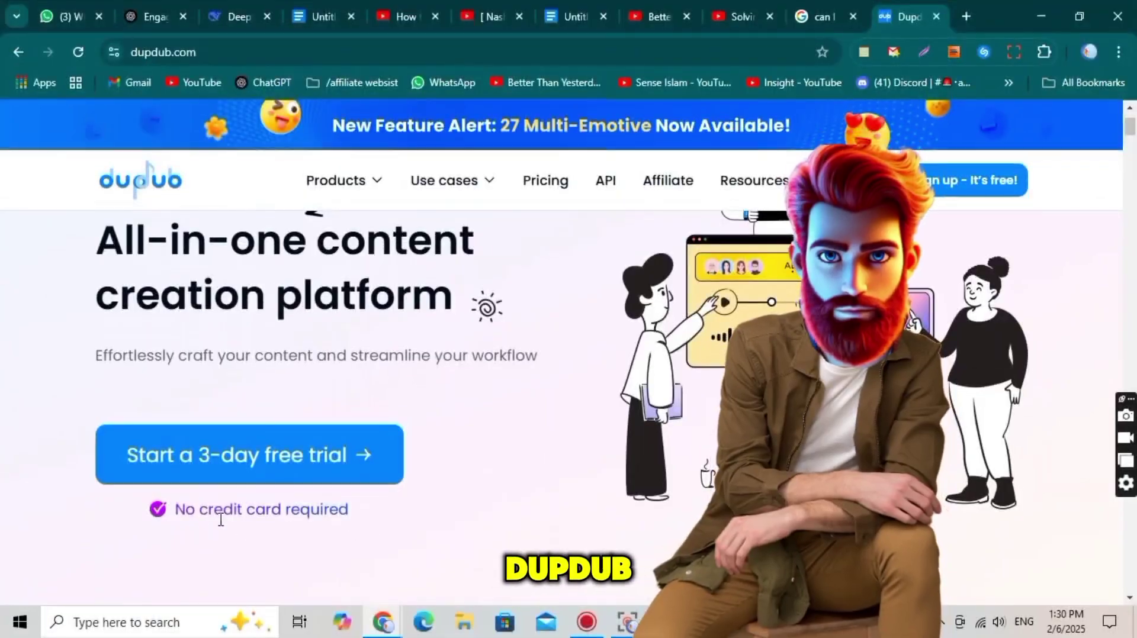
Switch to DupDub and open its AI transcription tool
scroll(460, 538, "down", 5)
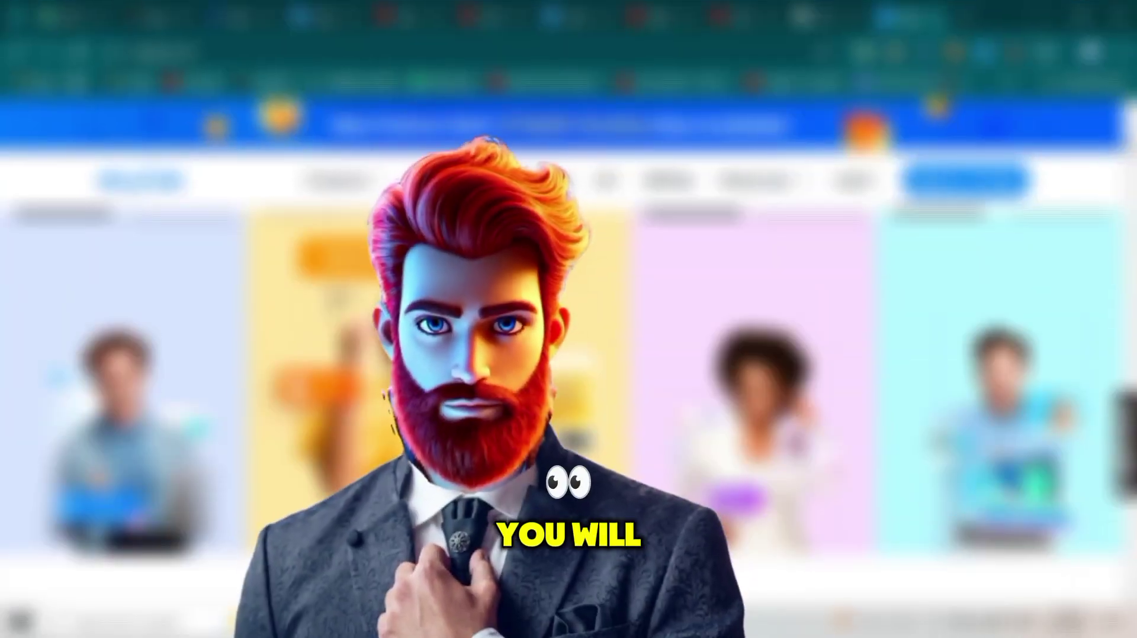
scroll(561, 407, "down", 8)
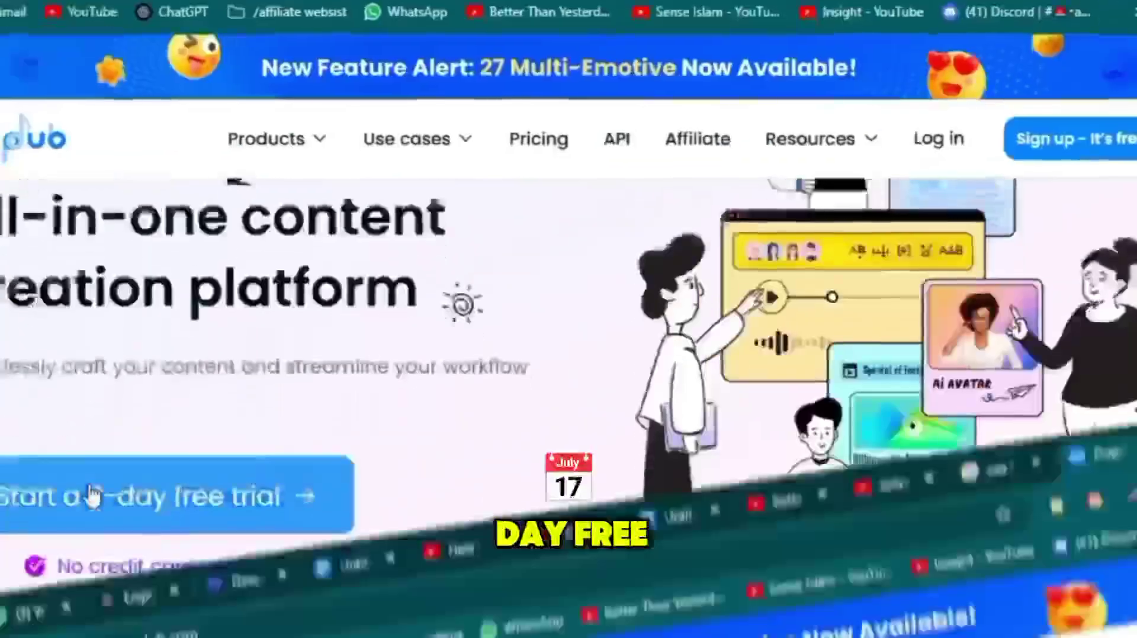
scroll(461, 536, "down", 5)
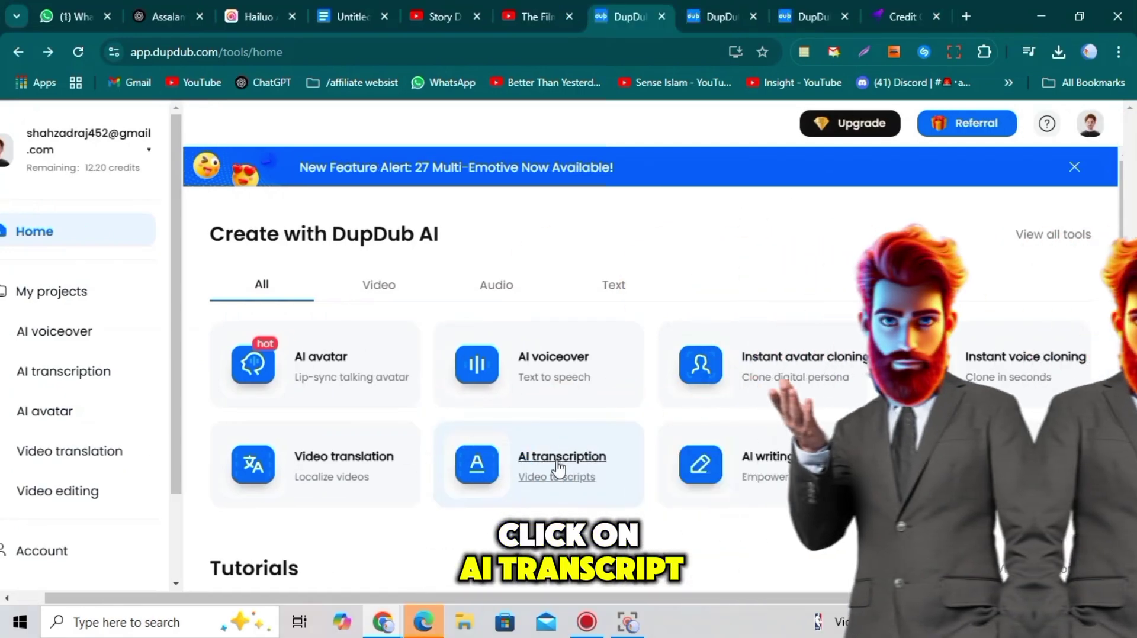
left_click(558, 468)
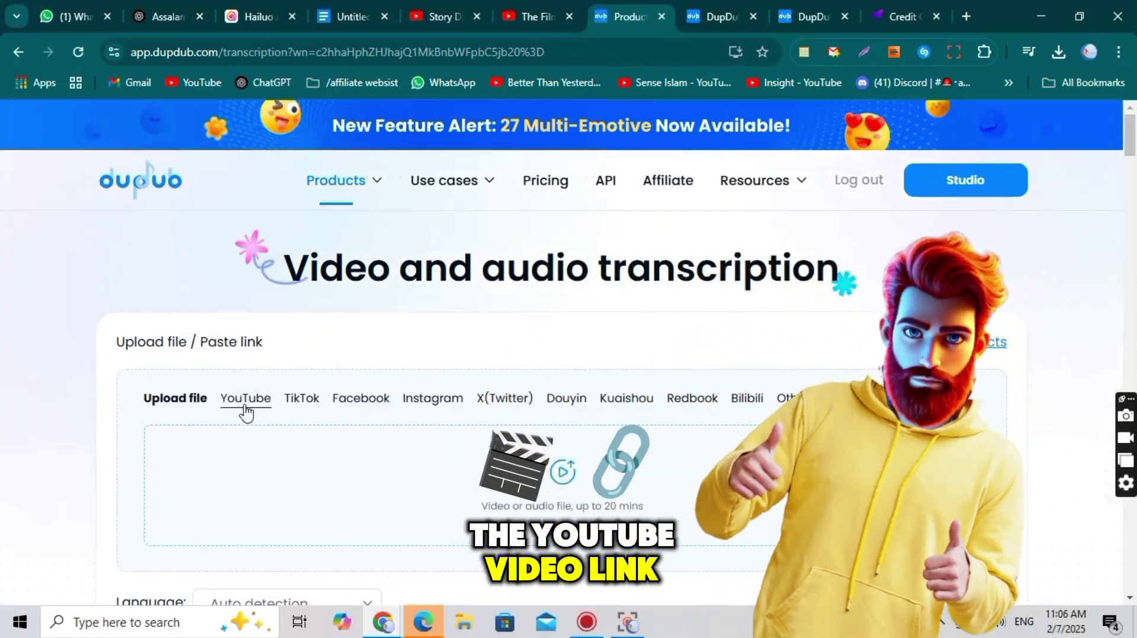
Choose YouTube as the transcription source and paste the copied video link
scroll(246, 403, "down", 3)
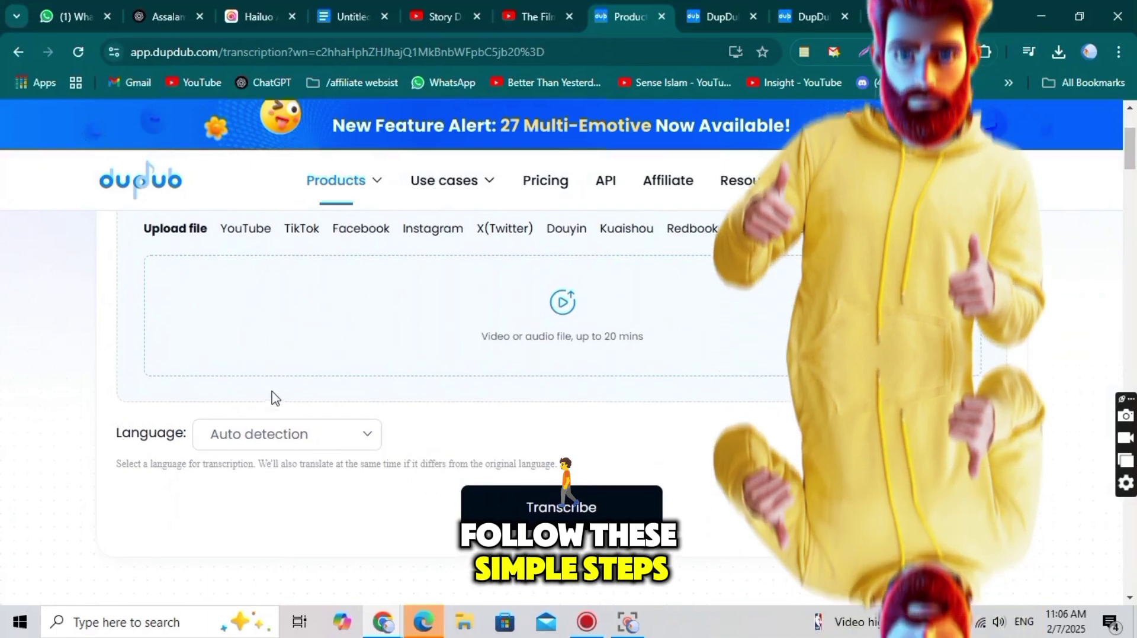
scroll(272, 395, "up", 2)
left_click(247, 316)
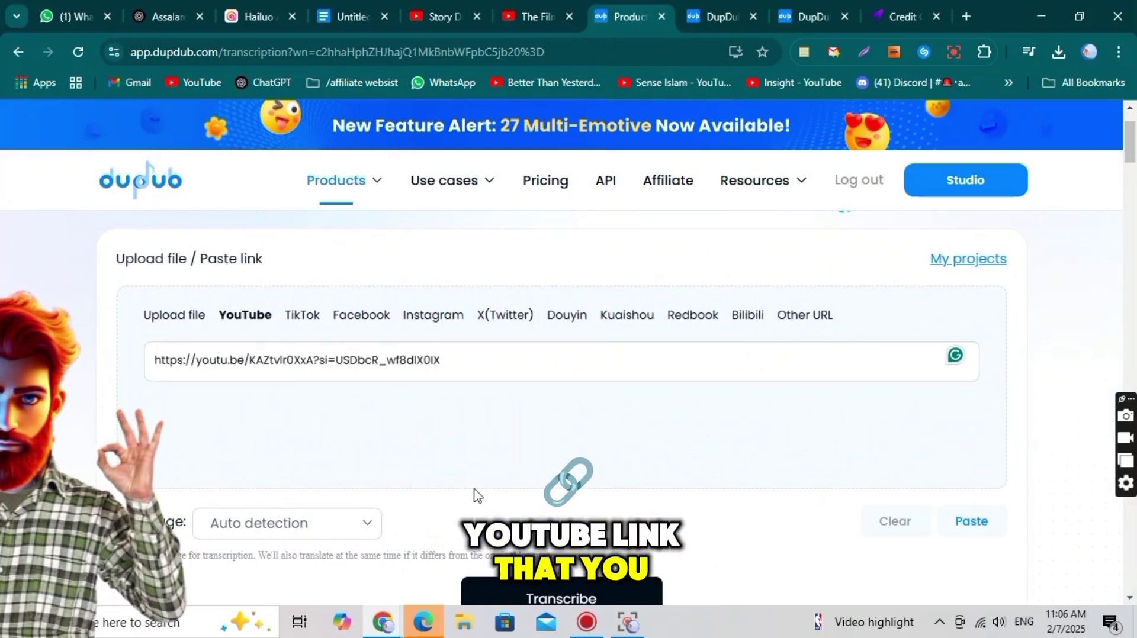
Set the transcription language to English
scroll(476, 491, "down", 2)
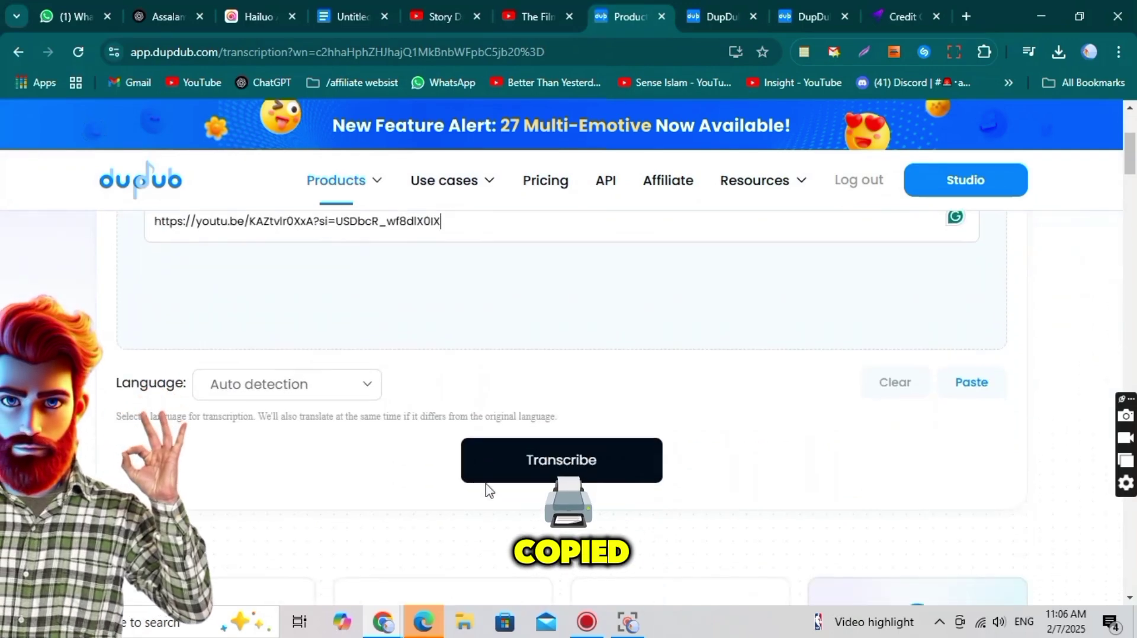
left_click(365, 387)
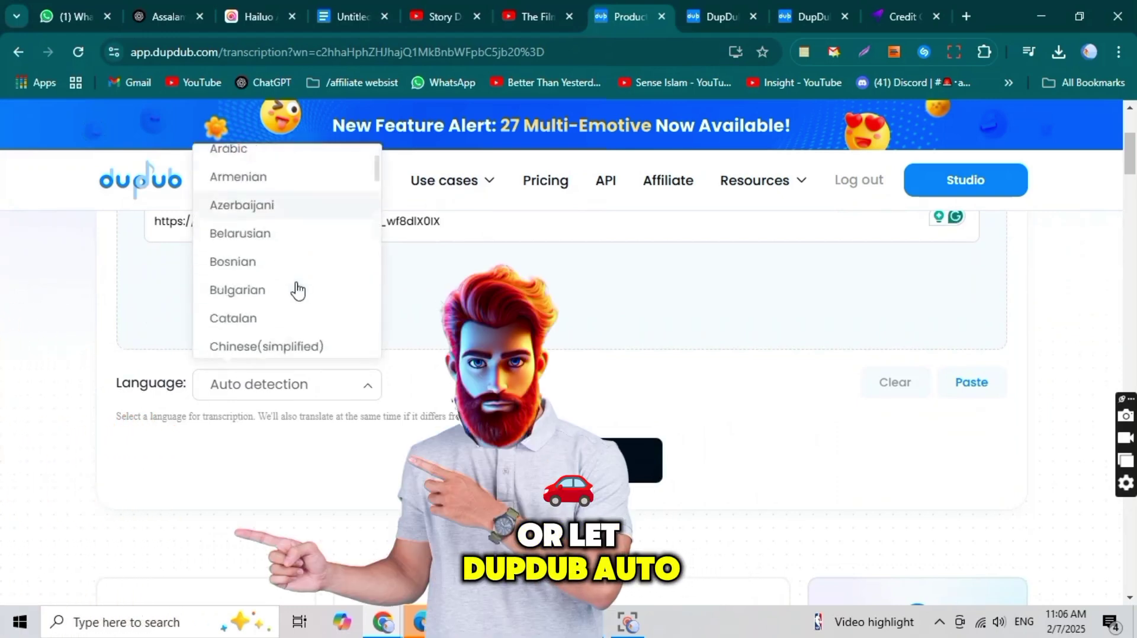
scroll(297, 291, "down", 5)
left_click(287, 268)
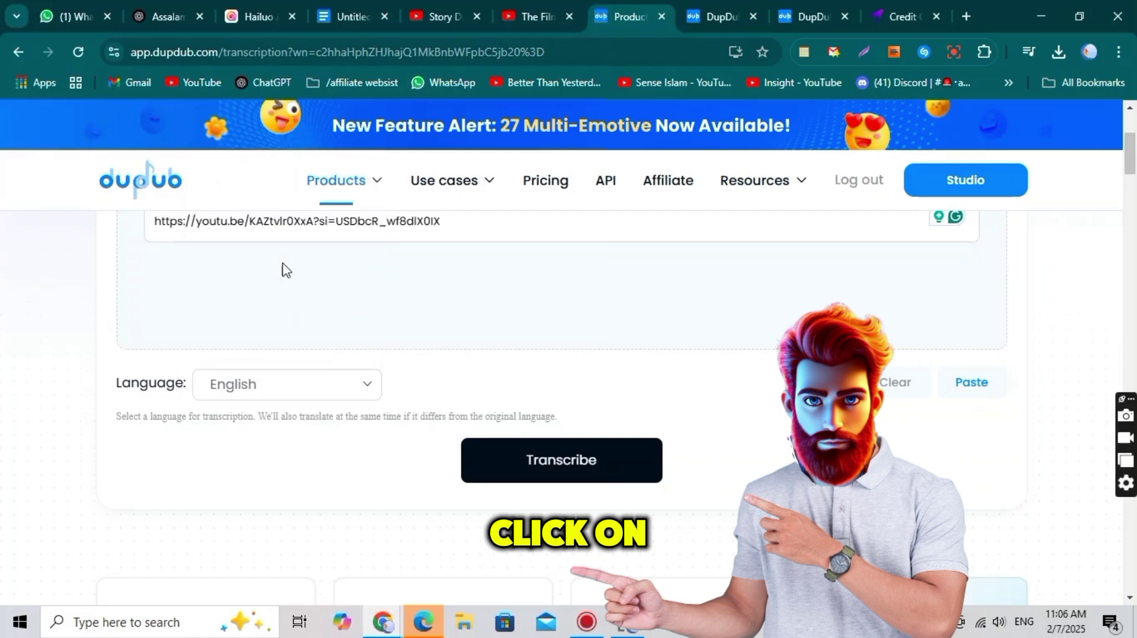
Start transcribing the linked video and accept the transcription confirmation
left_click(561, 461)
scroll(559, 458, "up", 2)
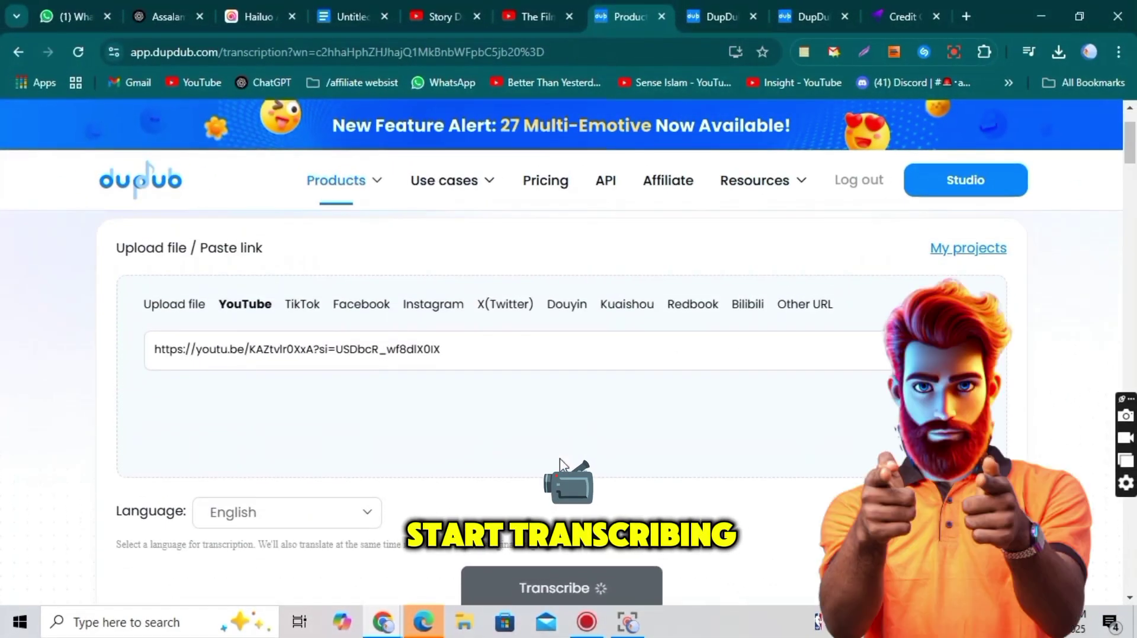
scroll(559, 458, "down", 1)
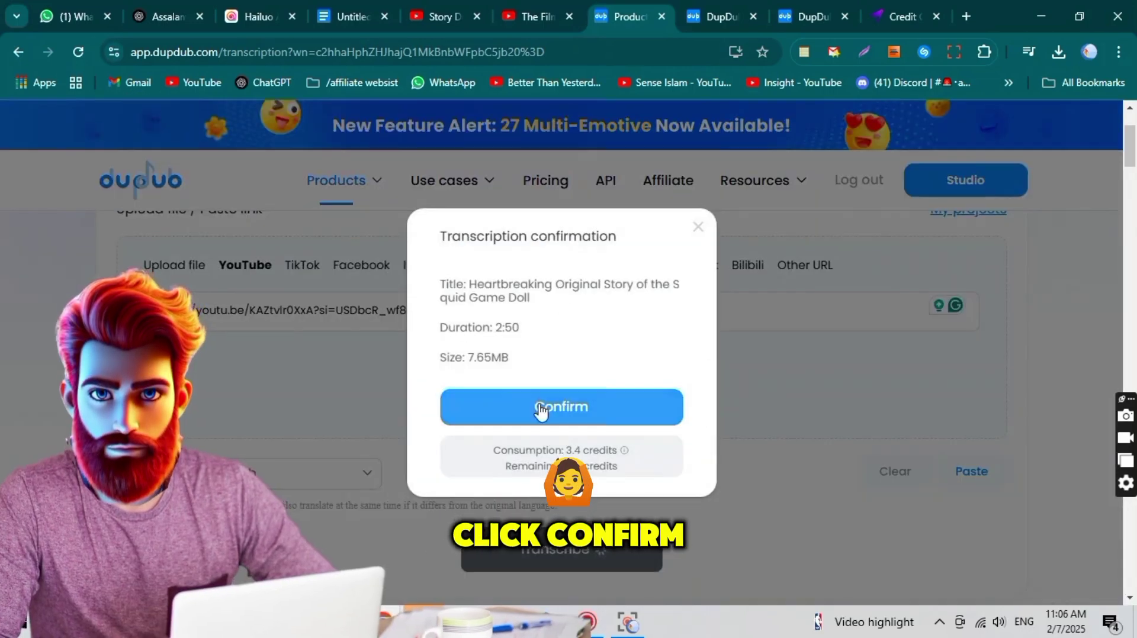
left_click(540, 408)
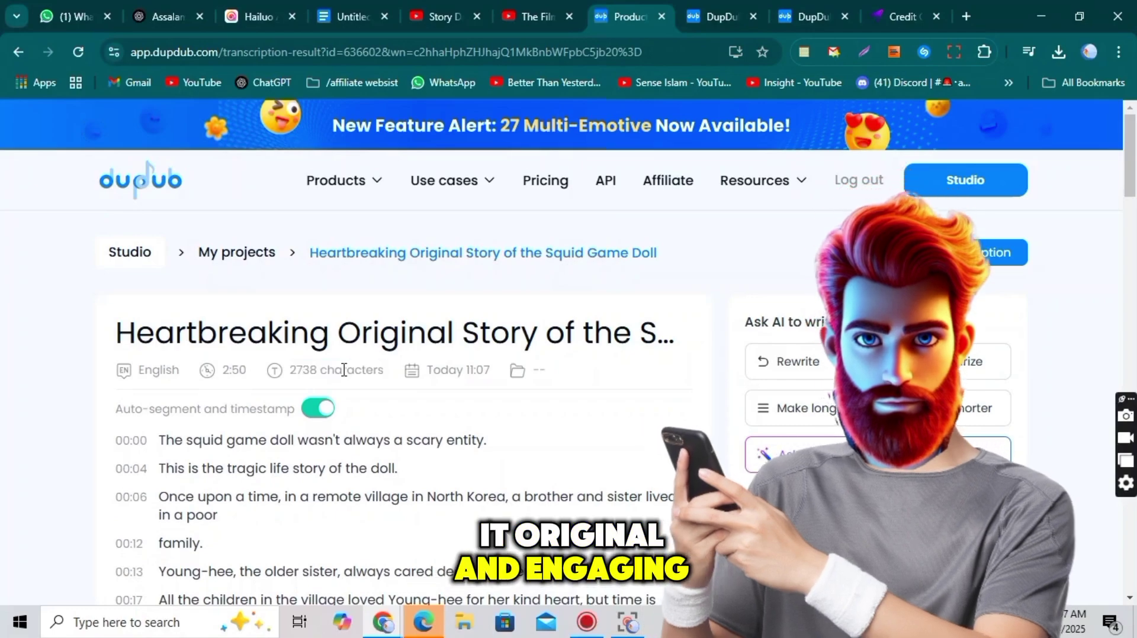
Turn off auto-segment and timestamp for the transcript, and look over the continuous text with its AI rewriting options
scroll(315, 413, "down", 10)
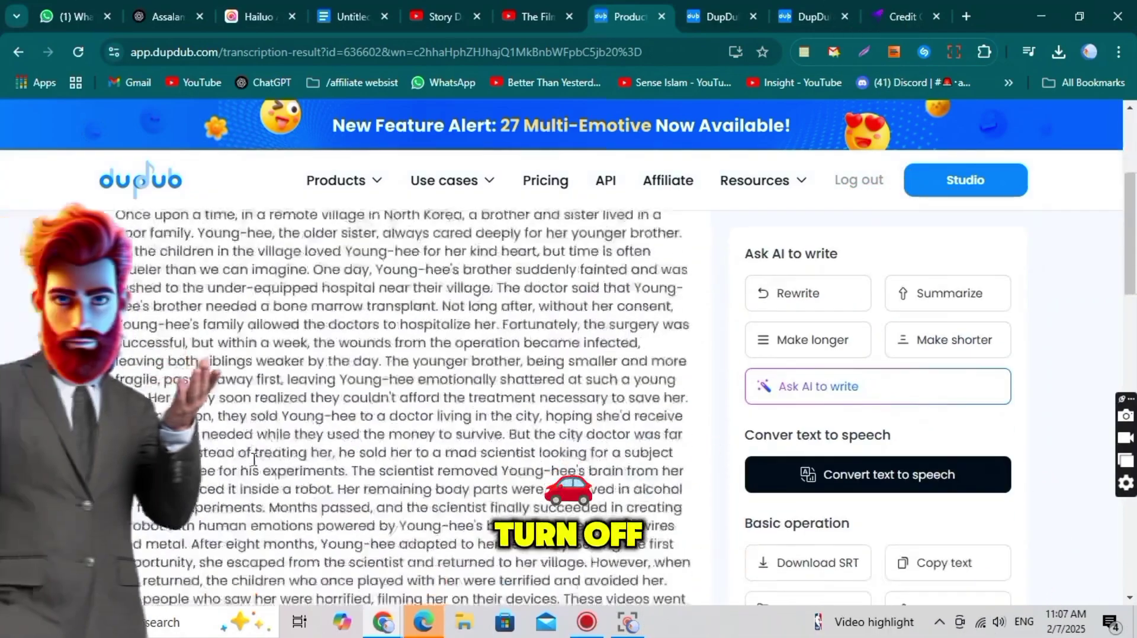
scroll(315, 413, "up", 5)
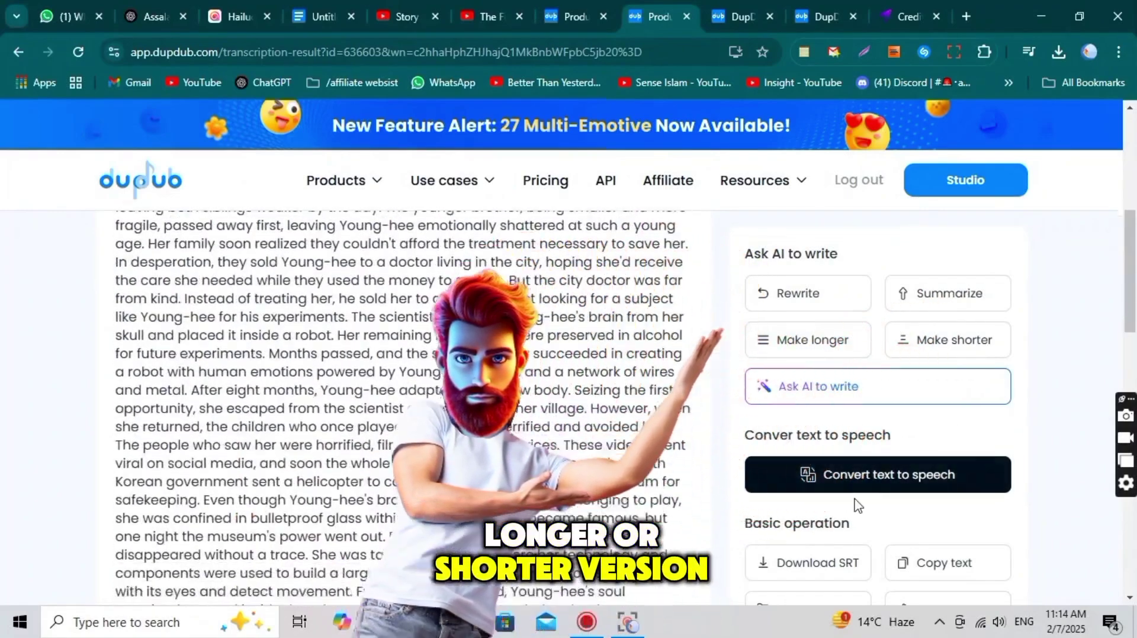
scroll(857, 506, "down", 4)
scroll(856, 505, "up", 3)
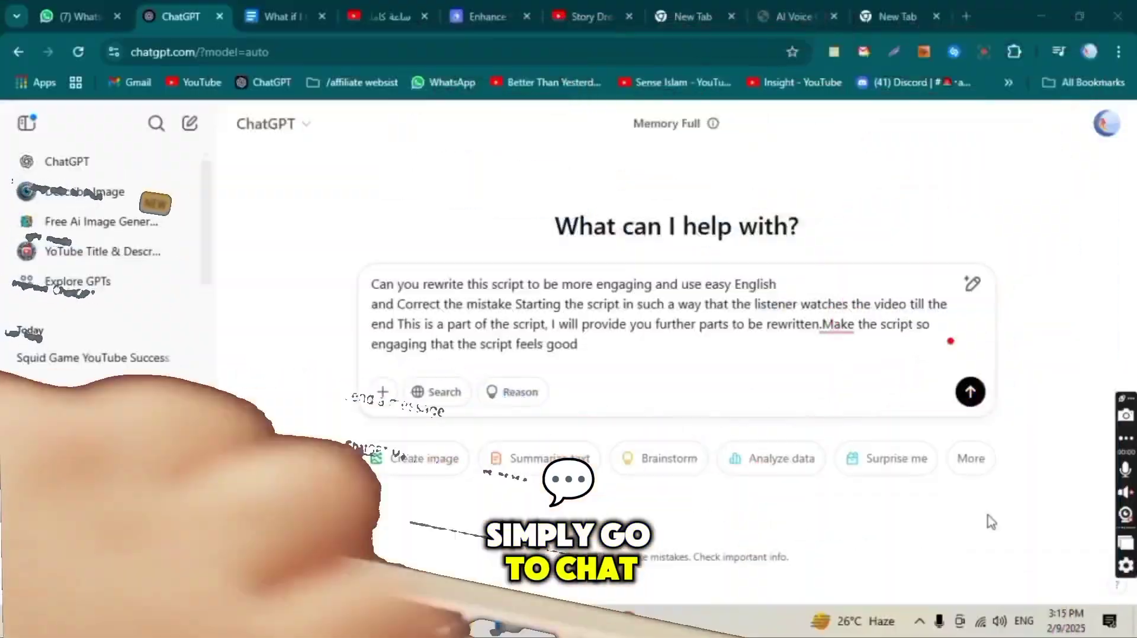
Correct the grammar of the ChatGPT rewrite prompt, adding "and" before "I will provide you further parts to be rewritten"
left_click(851, 371)
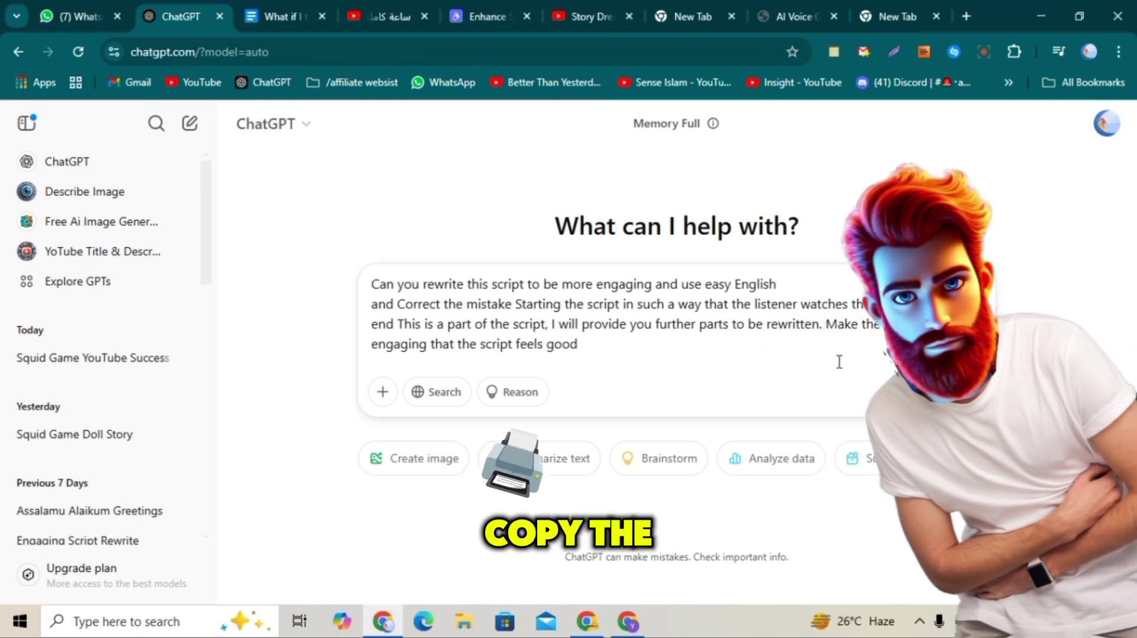
triple_click(385, 283)
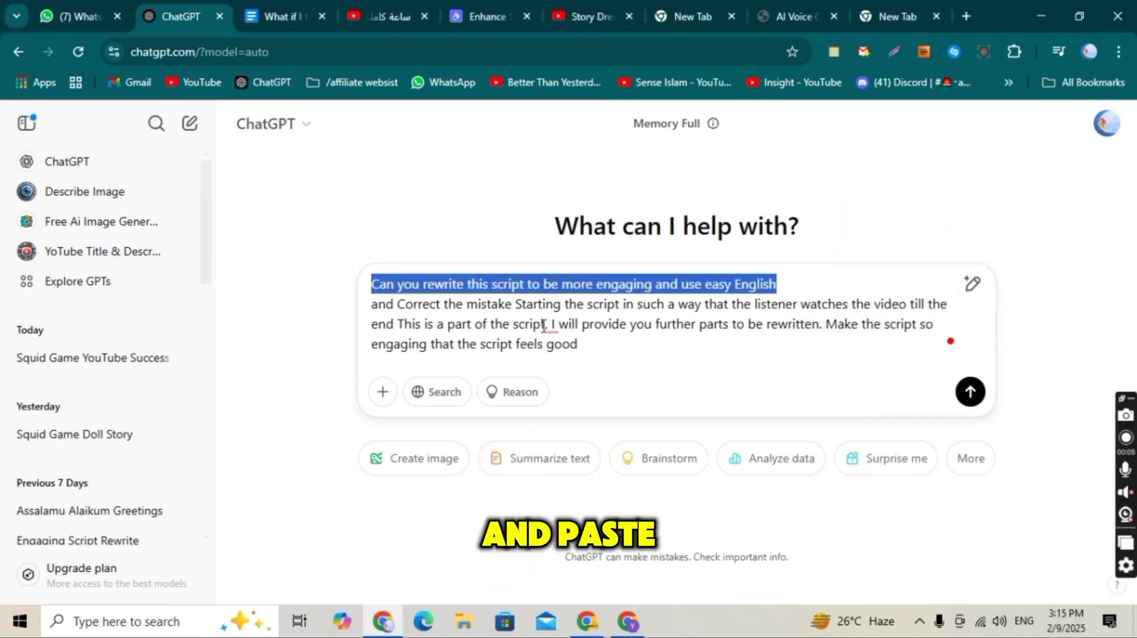
mouse_move(554, 325)
left_click(561, 373)
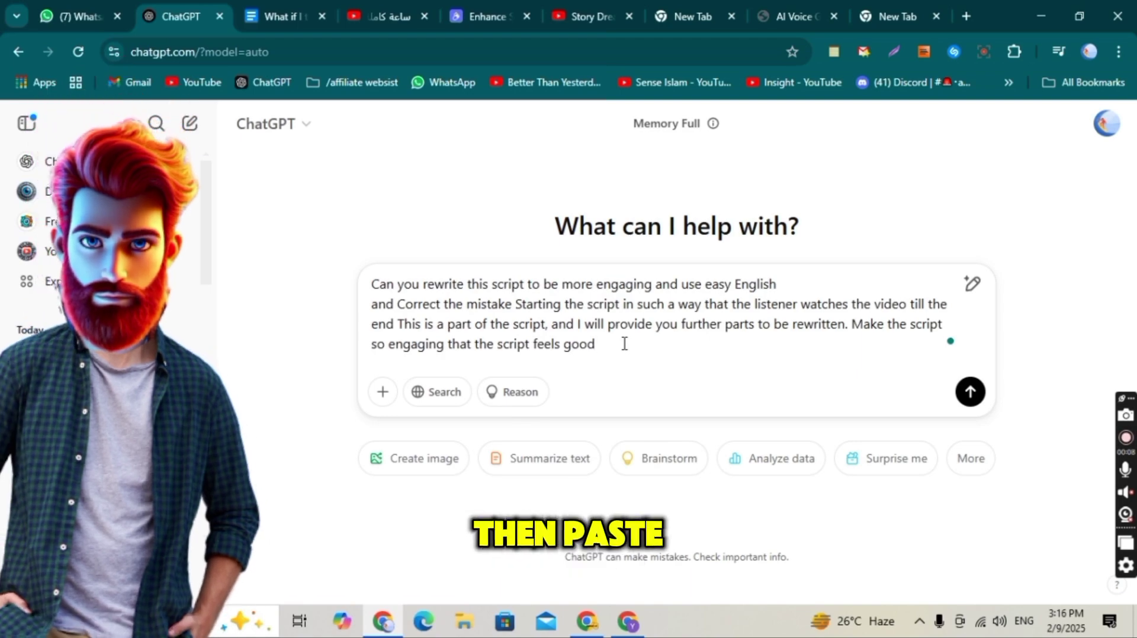
Append the copied script starting "Once upon a time, in a remote village in North Korea" to the prompt and submit it
key("super+v")
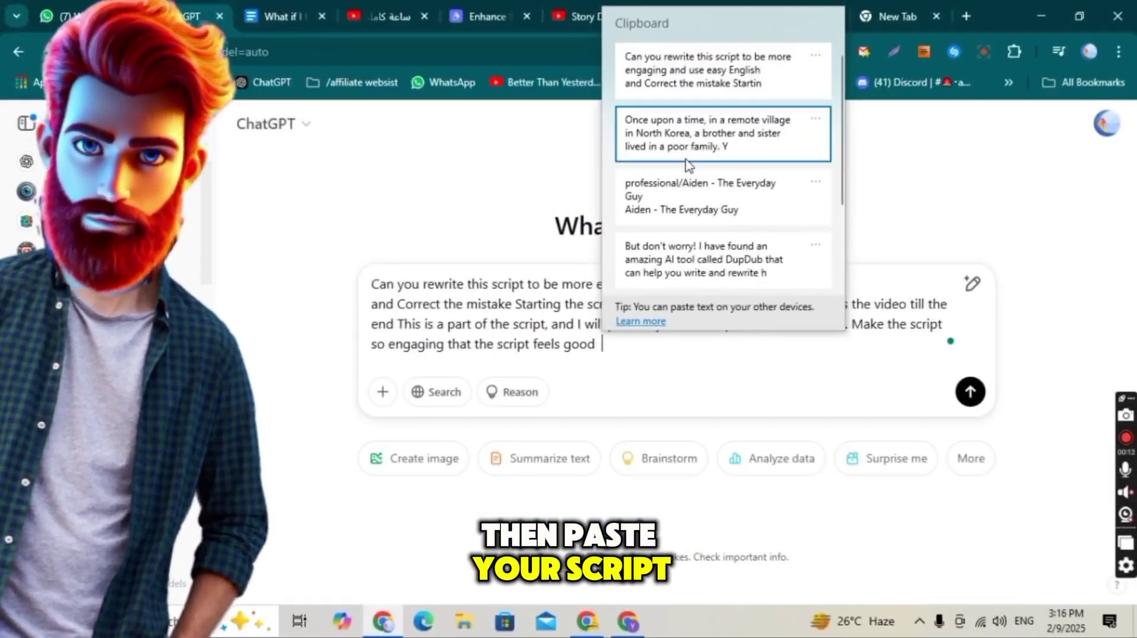
left_click(685, 166)
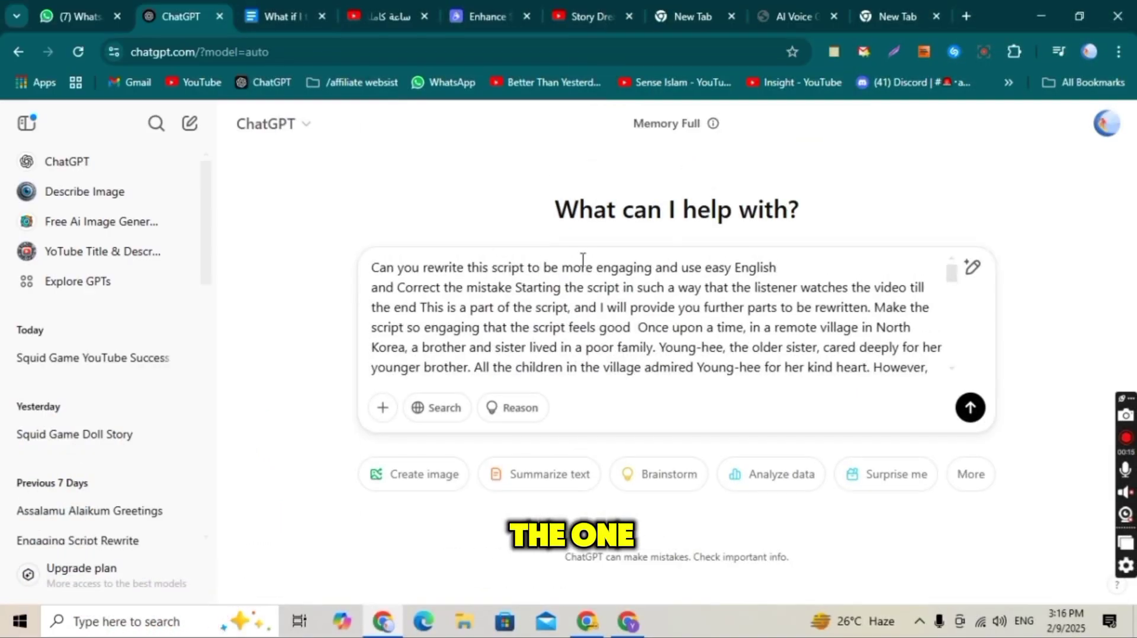
left_click(613, 284)
scroll(613, 283, "down", 10)
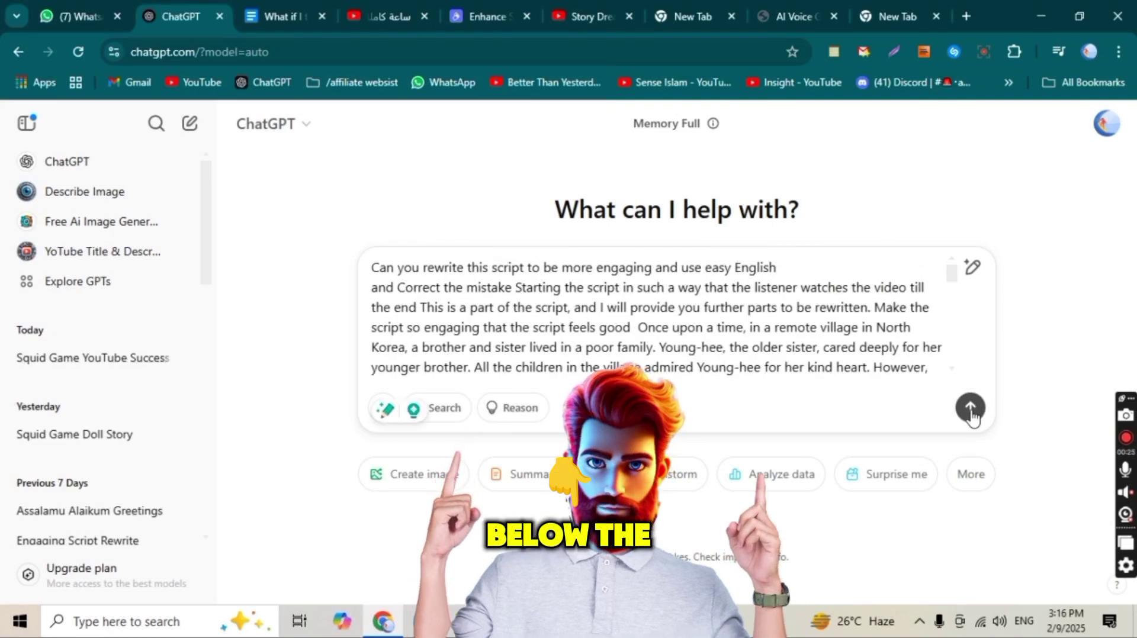
left_click(970, 408)
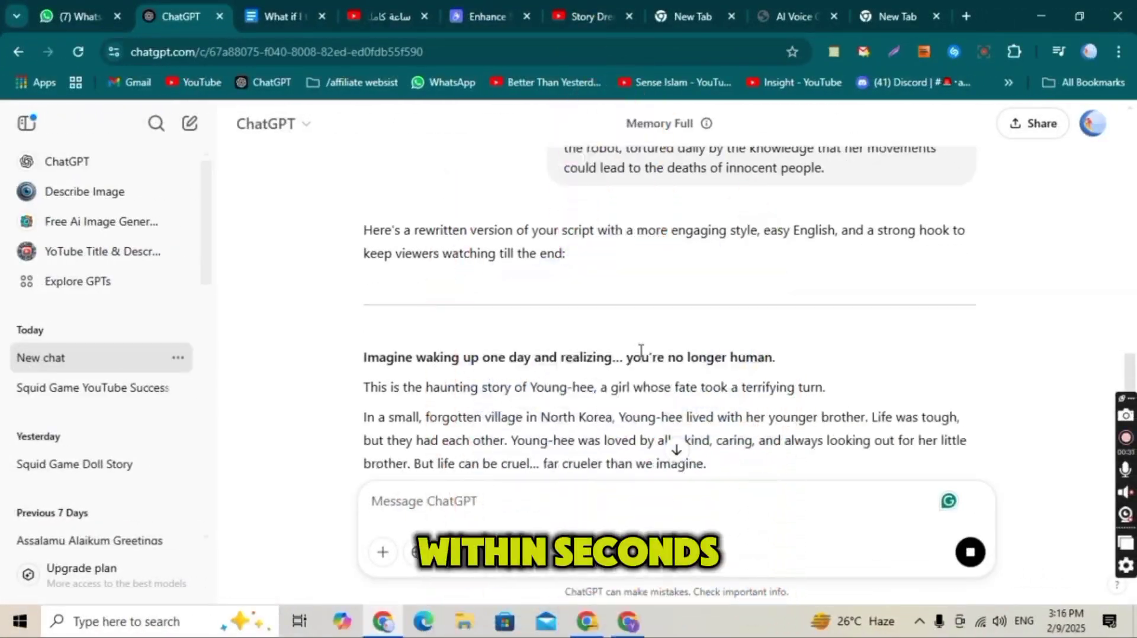
Review ChatGPT's rewritten version of the script from its opening hook to the ending
scroll(640, 352, "down", 6)
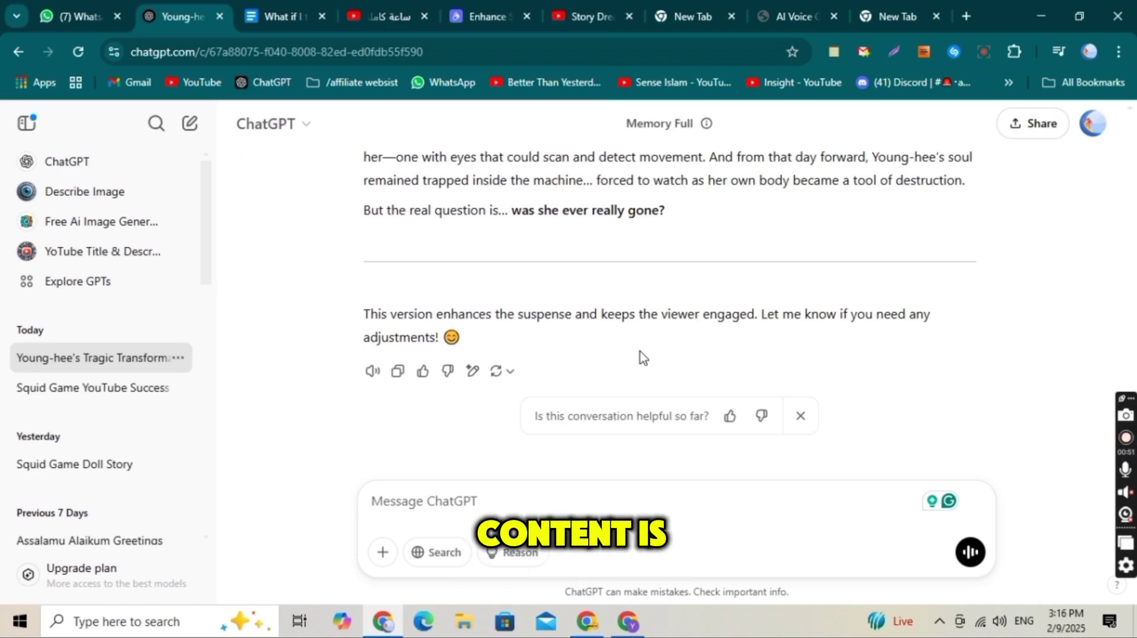
scroll(640, 354, "up", 10)
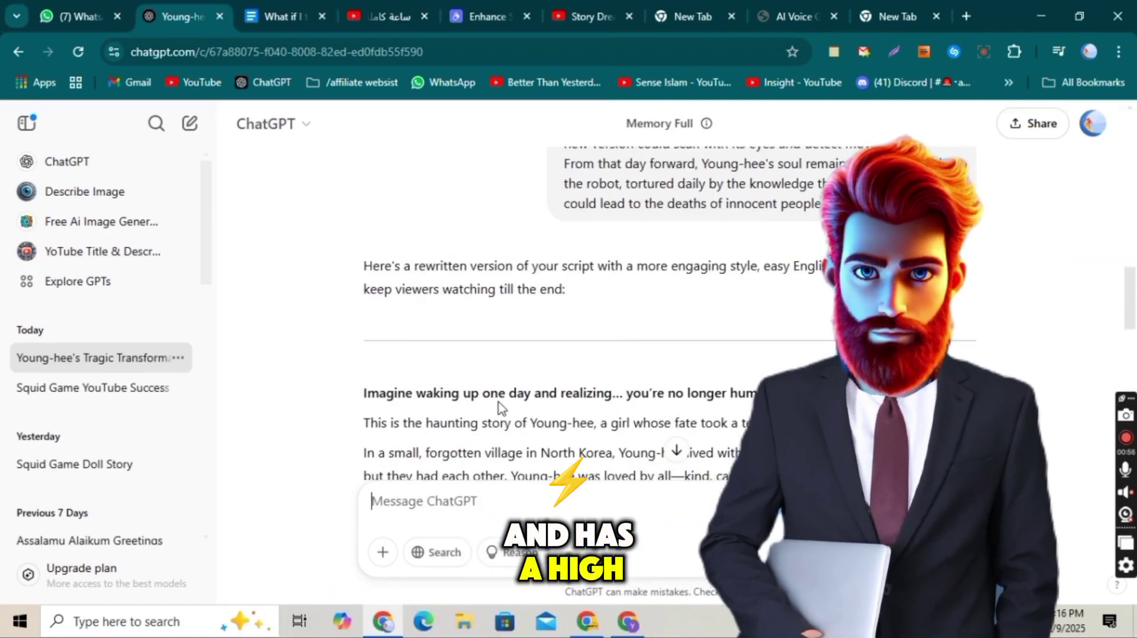
double_click(472, 393)
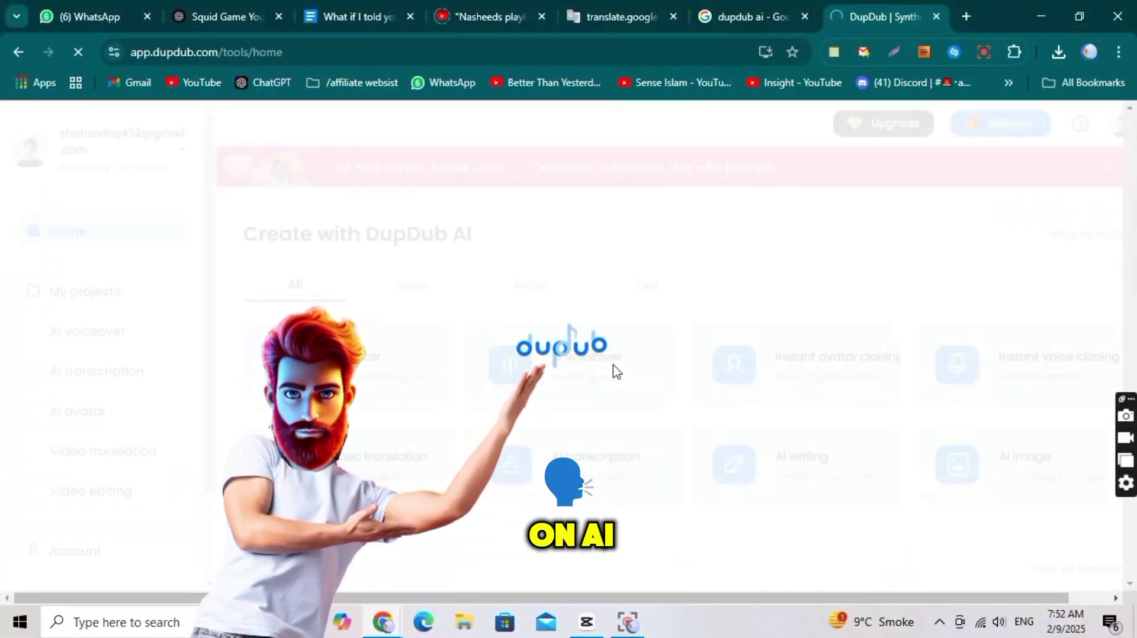
Open the AI voiceover tool in DupDub and copy the script text from the Google Docs document
left_click(616, 371)
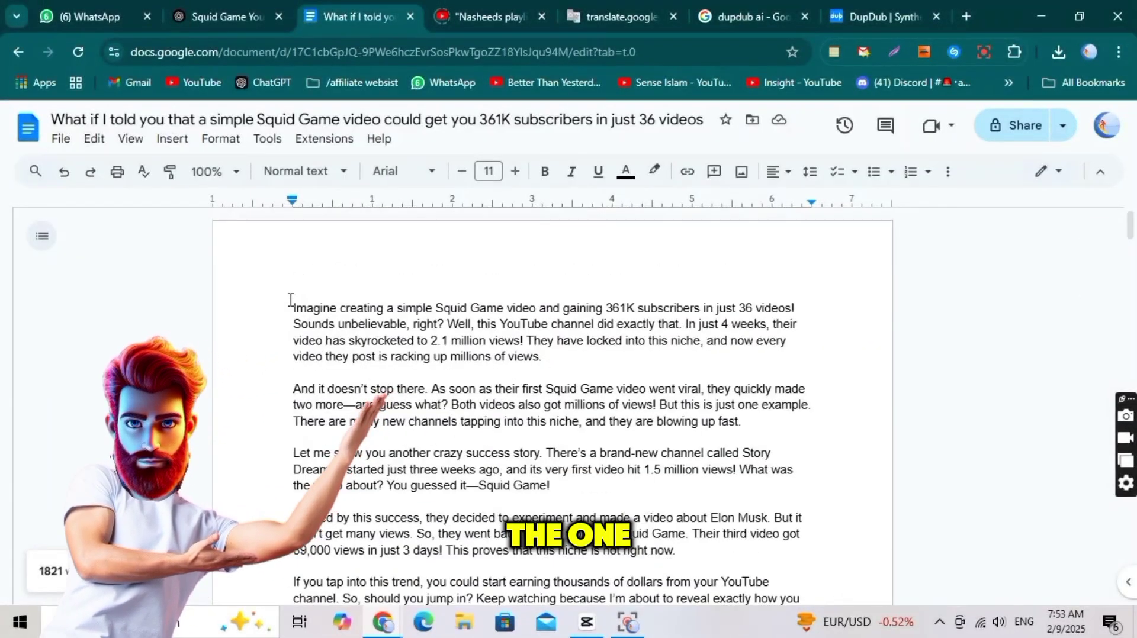
left_click_drag(290, 300, 598, 437)
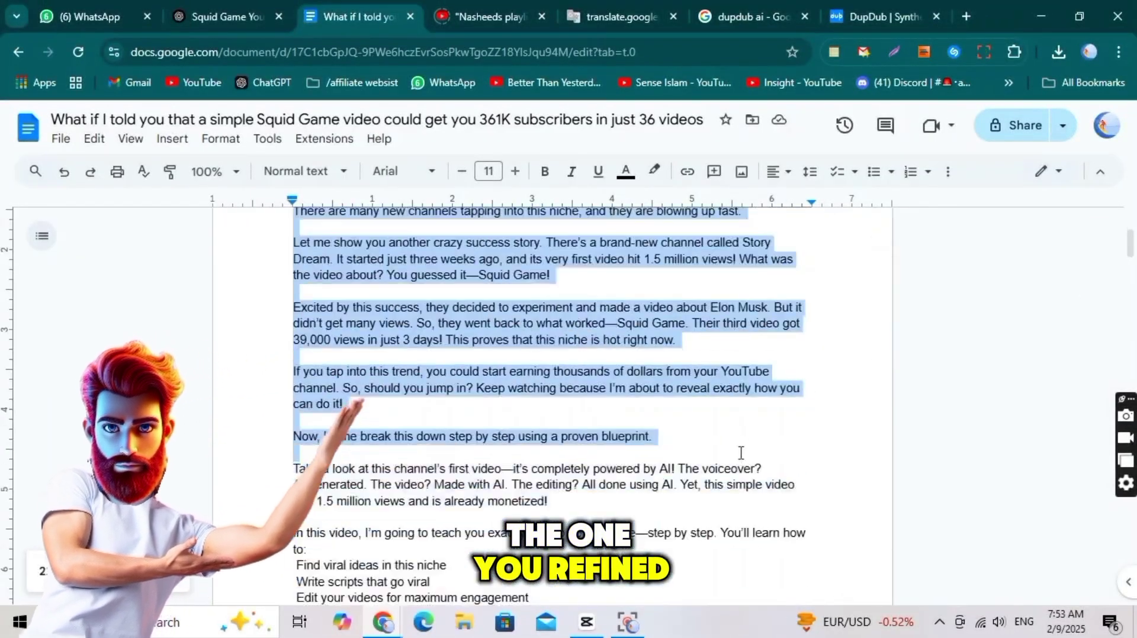
right_click(583, 167)
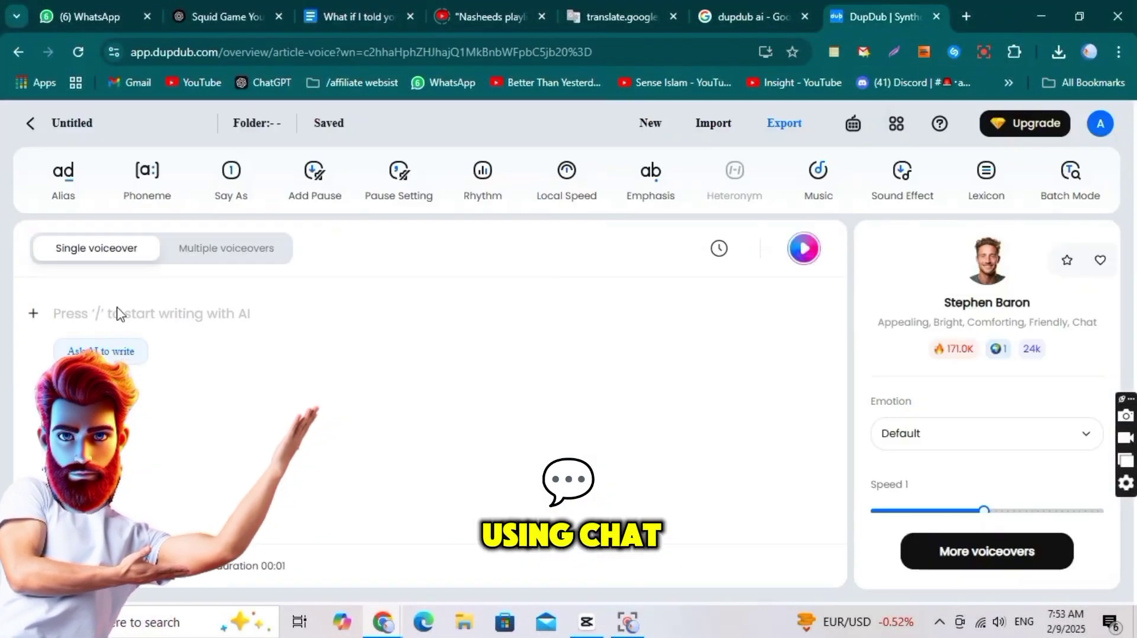
Paste the copied script into the single voiceover editor and open the library of additional voices
key("ctrl+v")
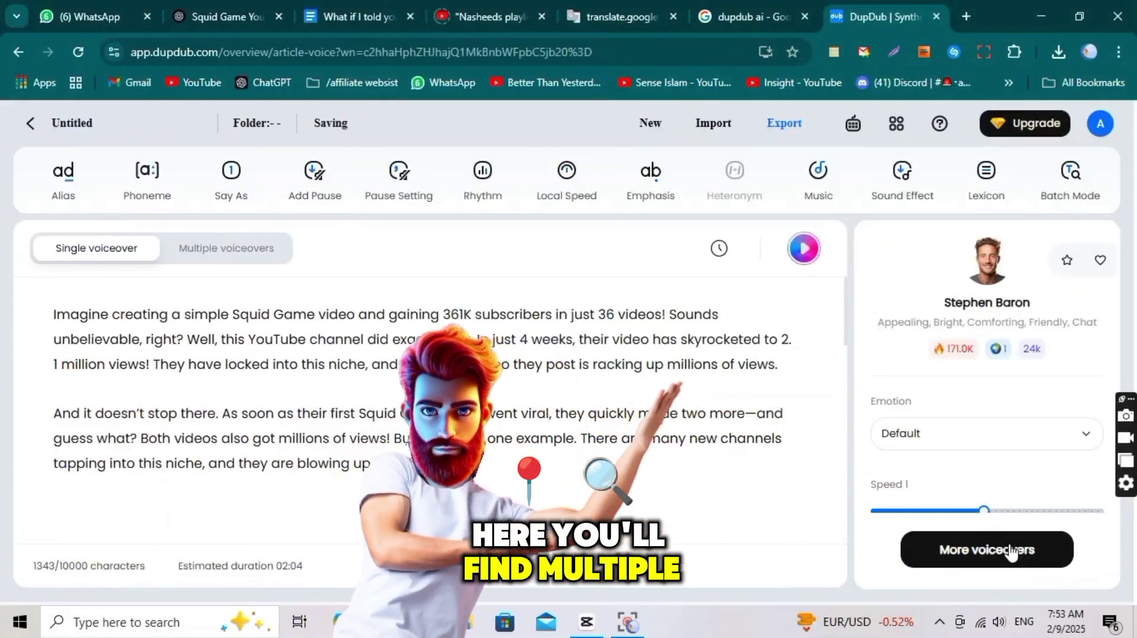
left_click(1009, 545)
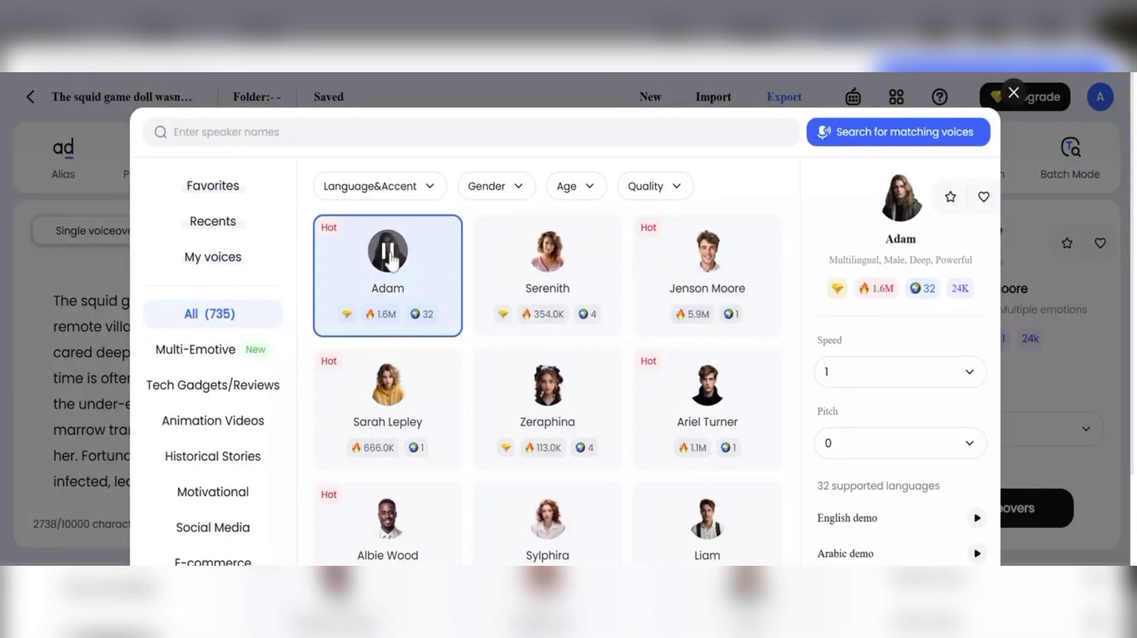
type("Rastion")
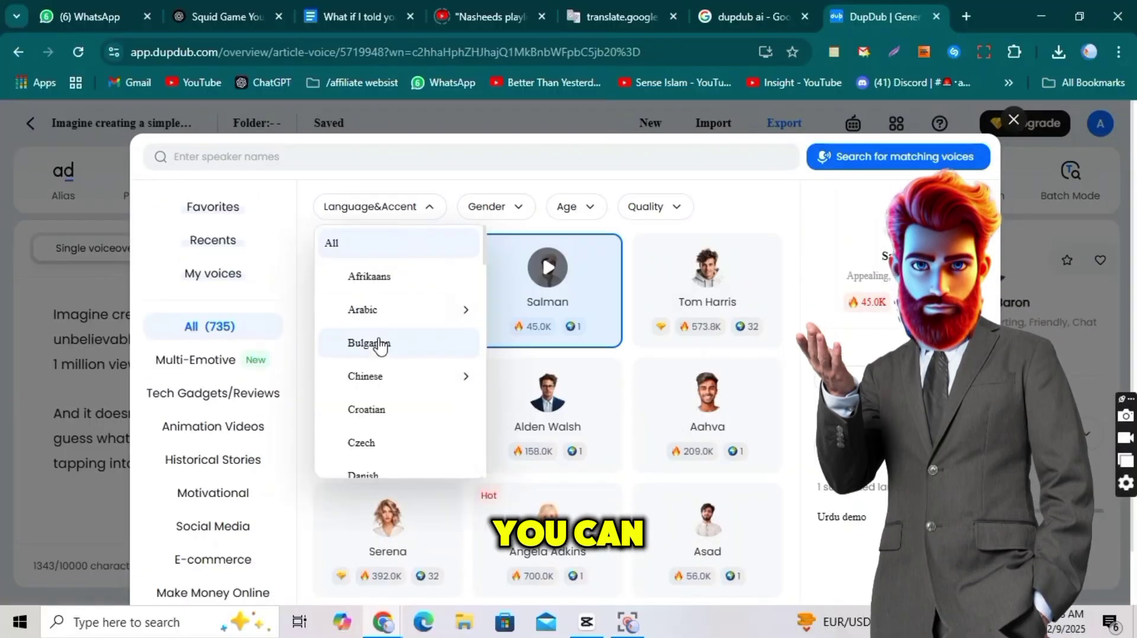
Filter the voice library to the English & American language and accent
scroll(379, 409, "down", 3)
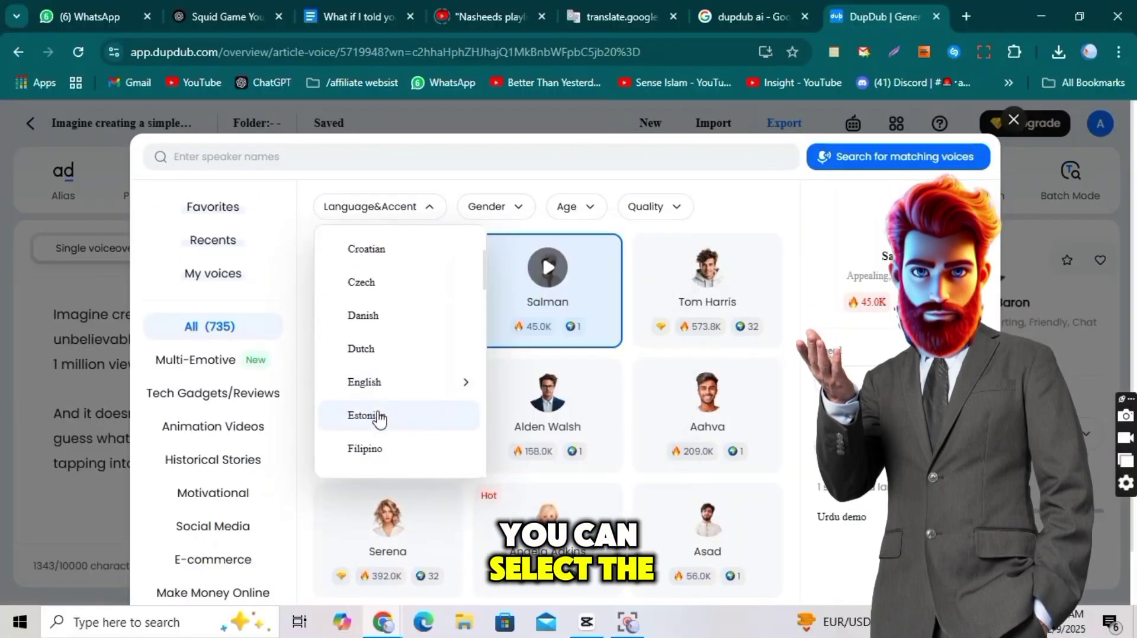
scroll(401, 386, "down", 5)
scroll(401, 386, "down", 10)
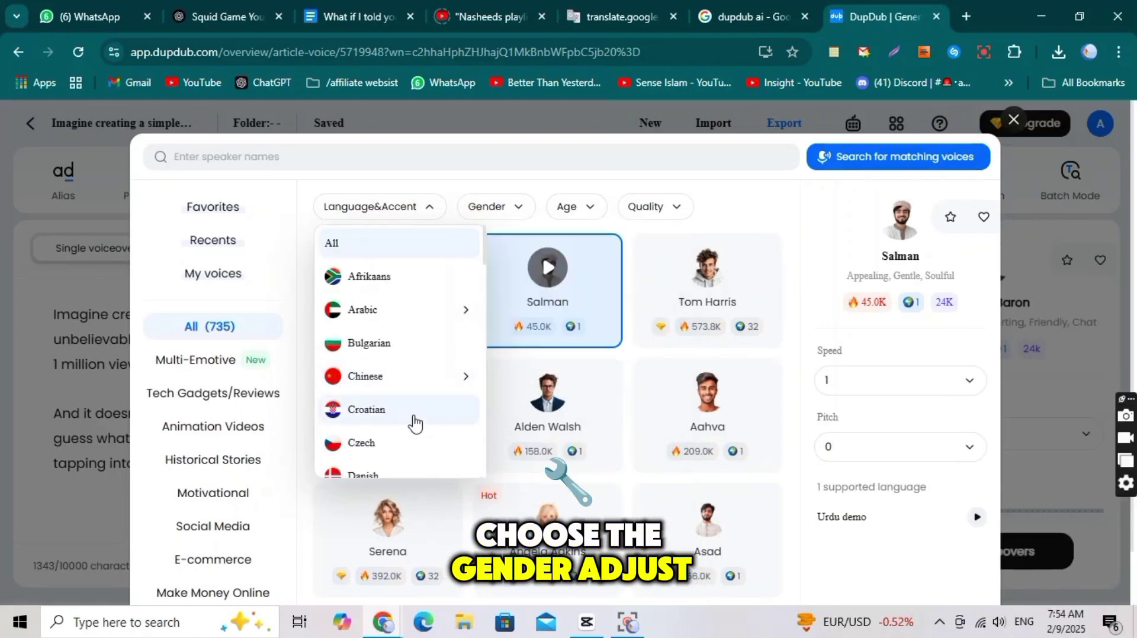
scroll(414, 424, "down", 2)
mouse_move(436, 426)
left_click(512, 283)
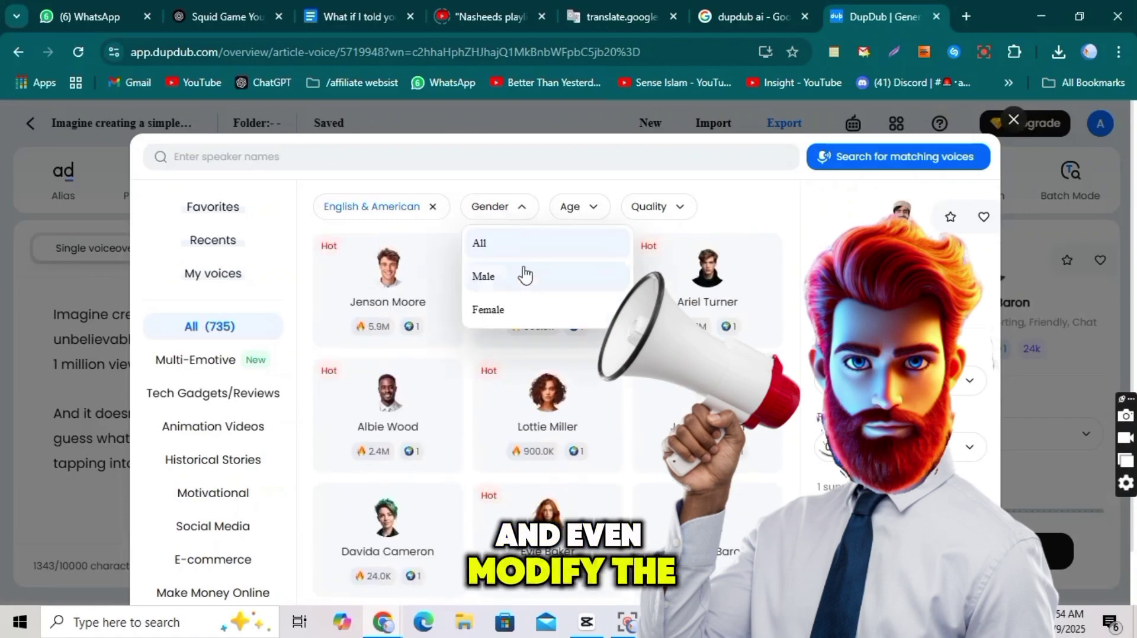
Narrow the voices to male, adult and standard quality, and select the first matching voice
left_click(524, 275)
left_click(563, 206)
left_click(563, 340)
left_click(653, 206)
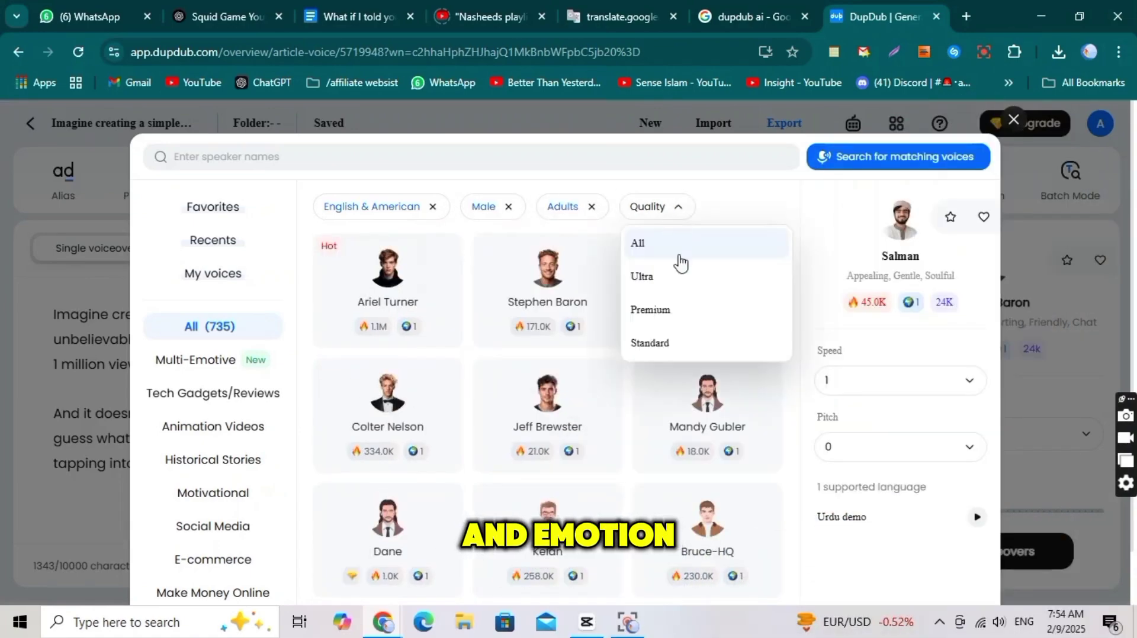
left_click(633, 340)
left_click(386, 271)
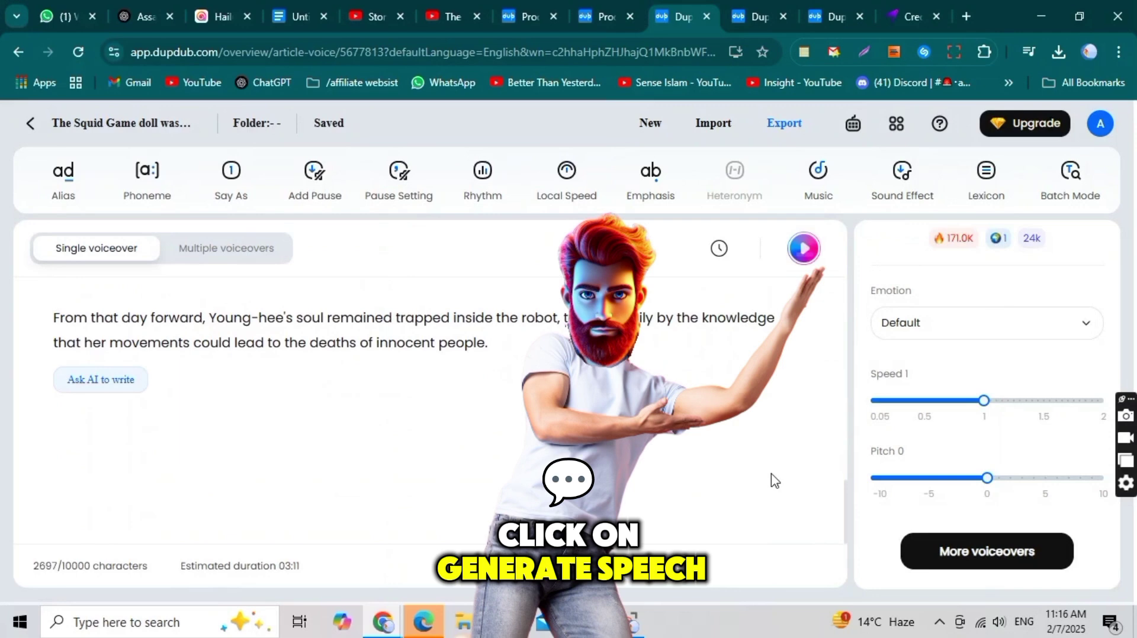
Export the Squid Game doll voiceover as an MP3 file and check it in the browser's downloads
scroll(774, 481, "up", 15)
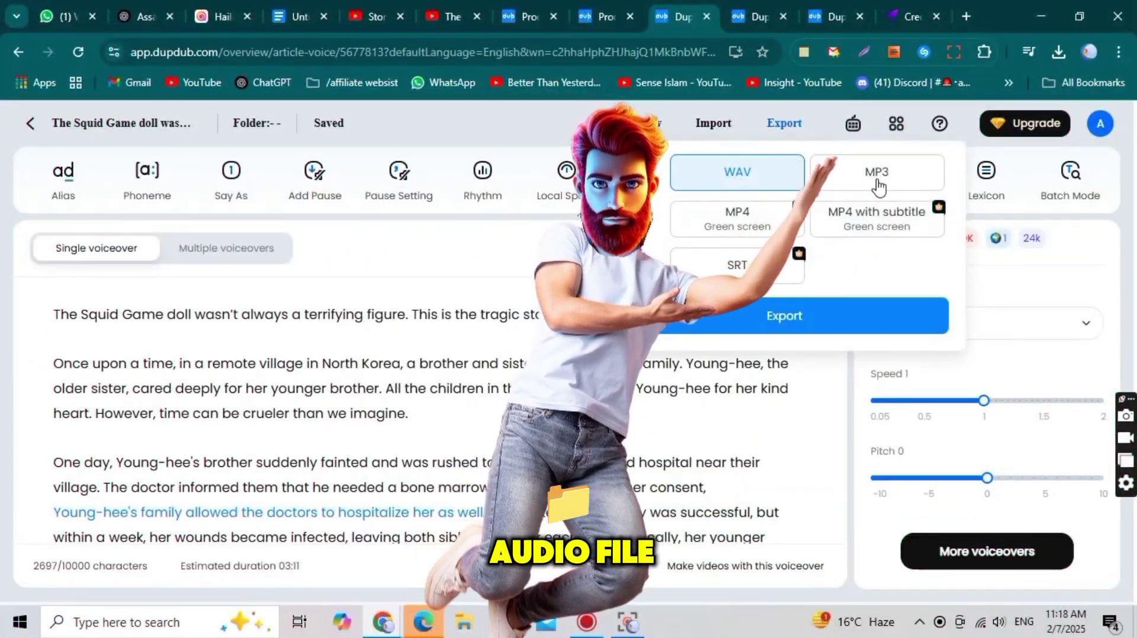
left_click(803, 318)
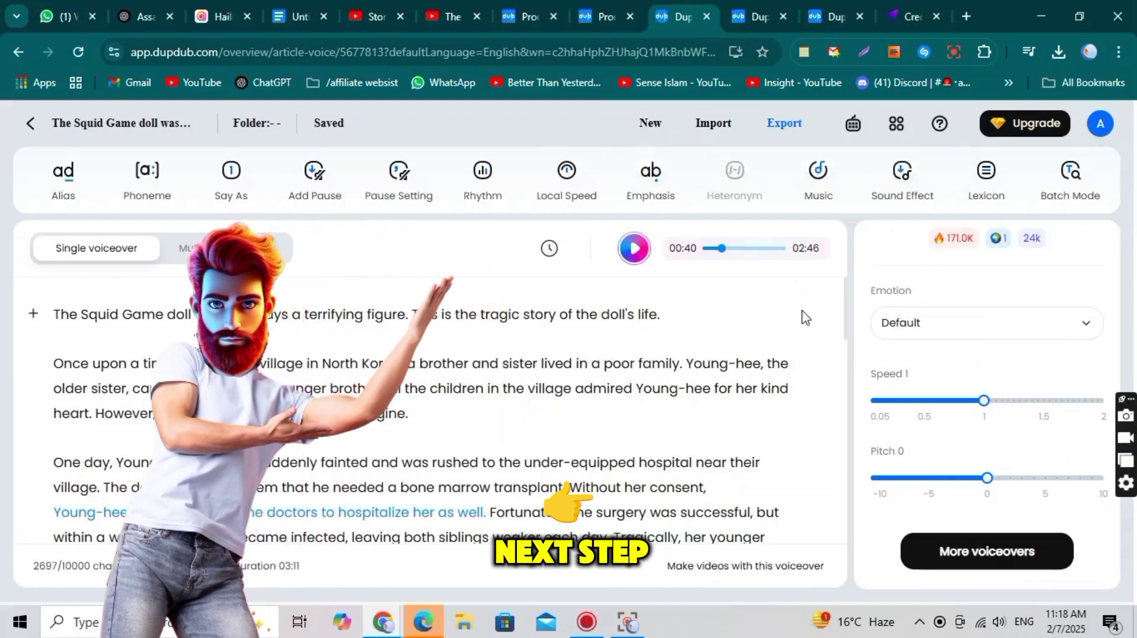
left_click(1058, 54)
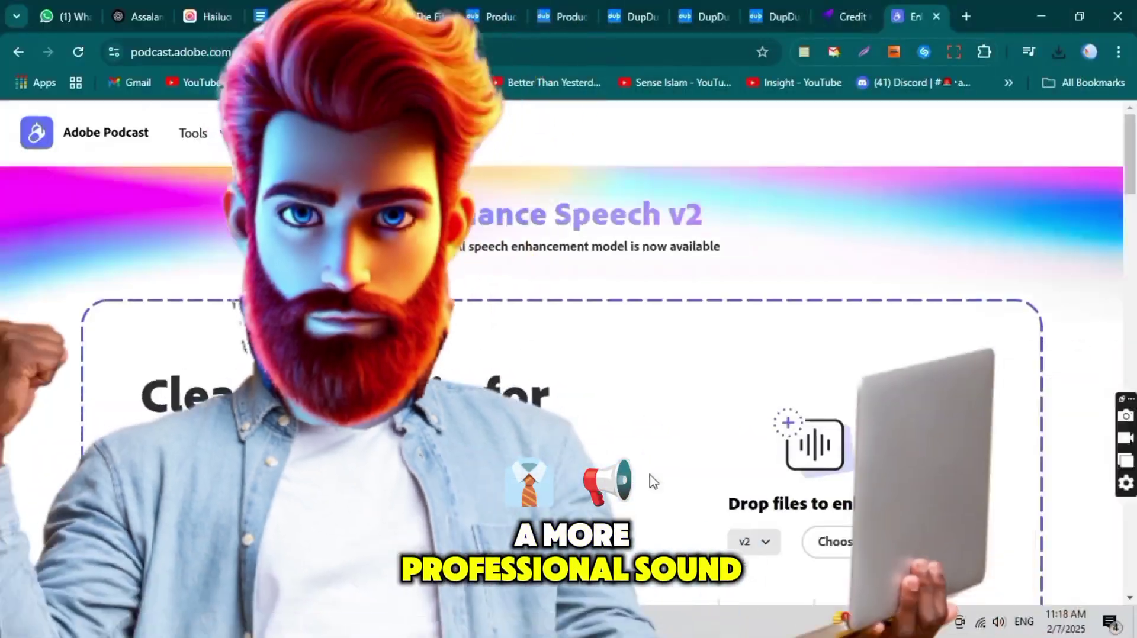
Upload the downloaded Squid Game doll voiceover MP3 to Adobe Podcast's Enhance Speech tool
scroll(653, 481, "down", 3)
left_click(1057, 52)
scroll(710, 356, "down", 8)
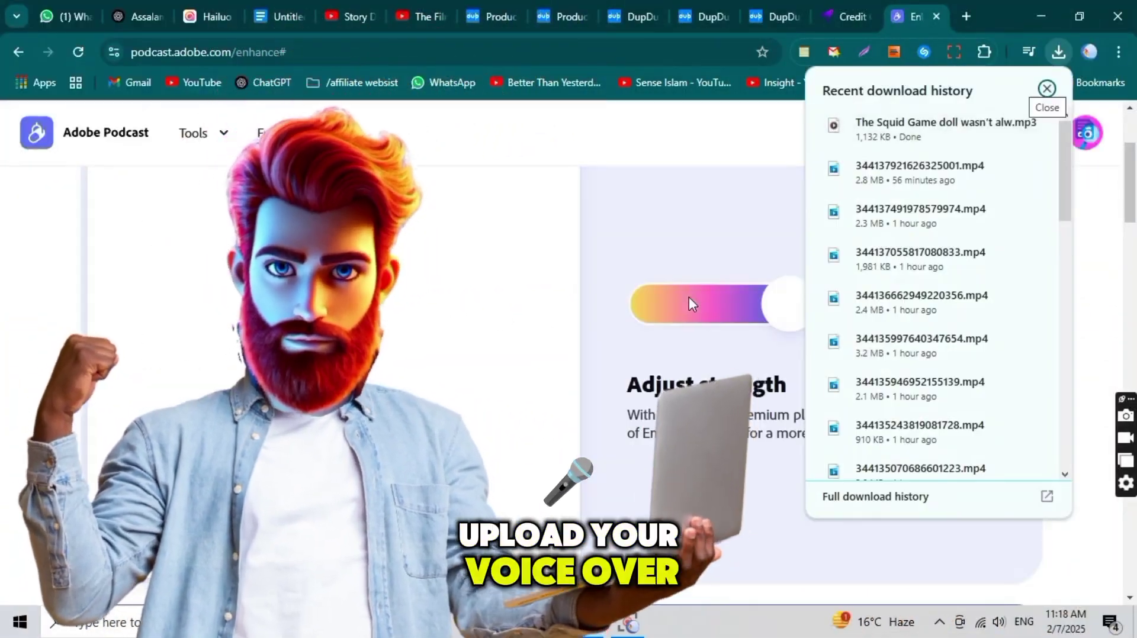
left_click(1046, 87)
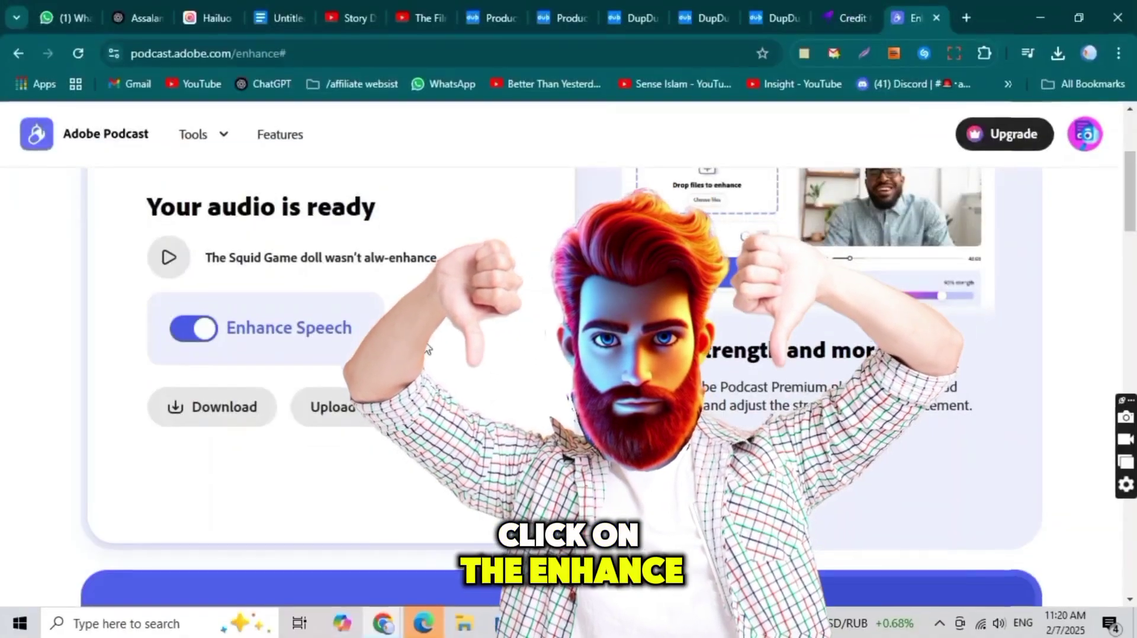
Preview the enhanced voiceover, download it and check the browser's downloads
left_click(170, 258)
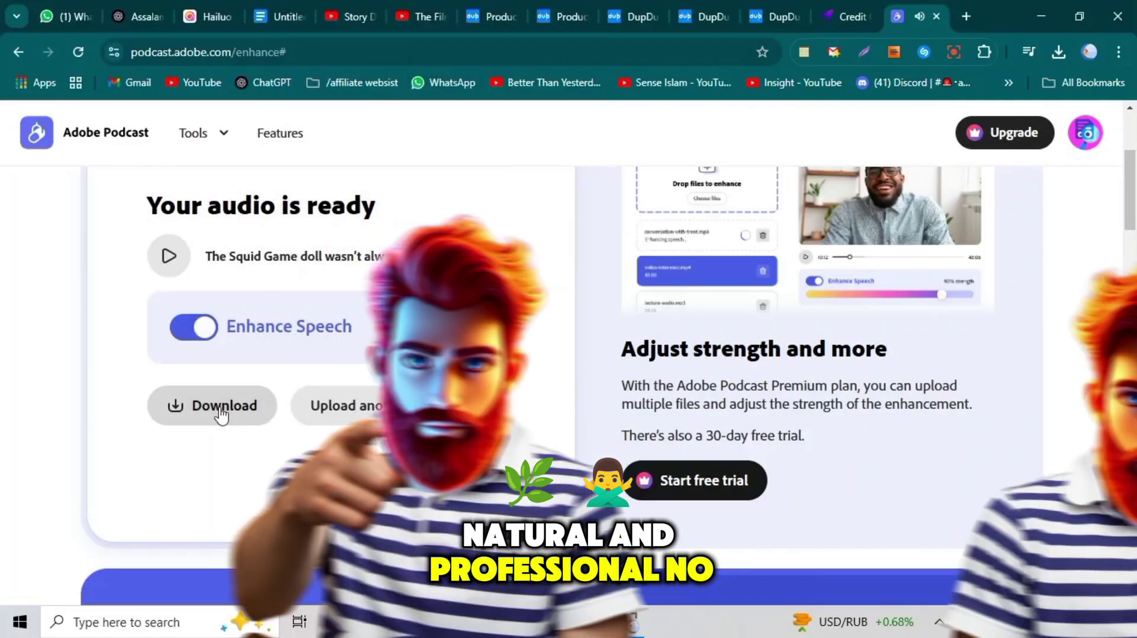
left_click(222, 415)
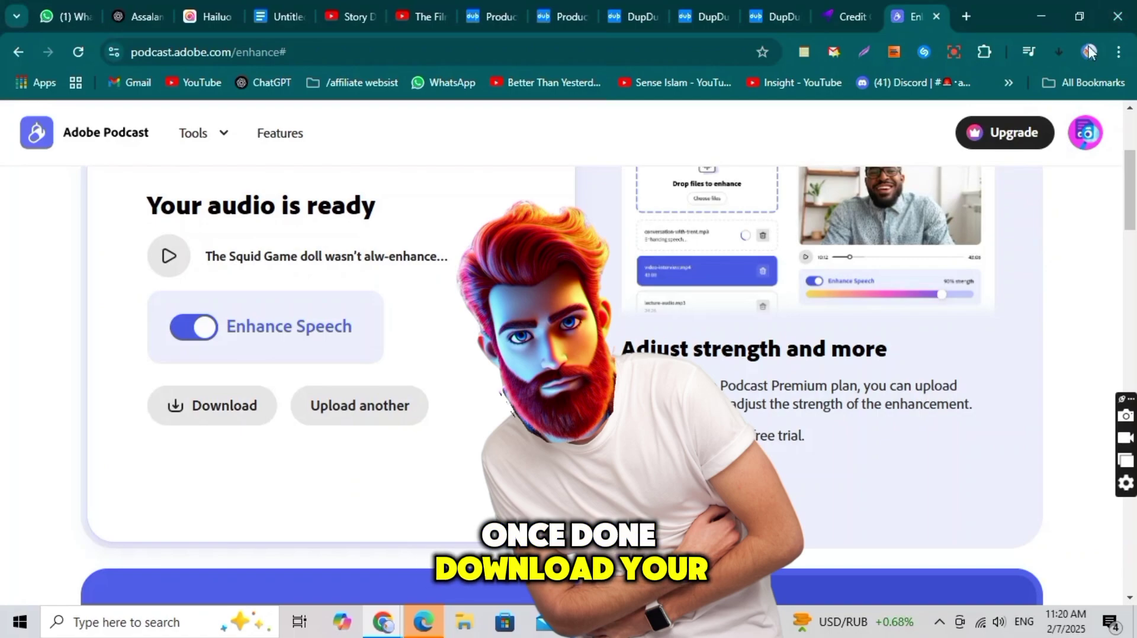
left_click(1058, 51)
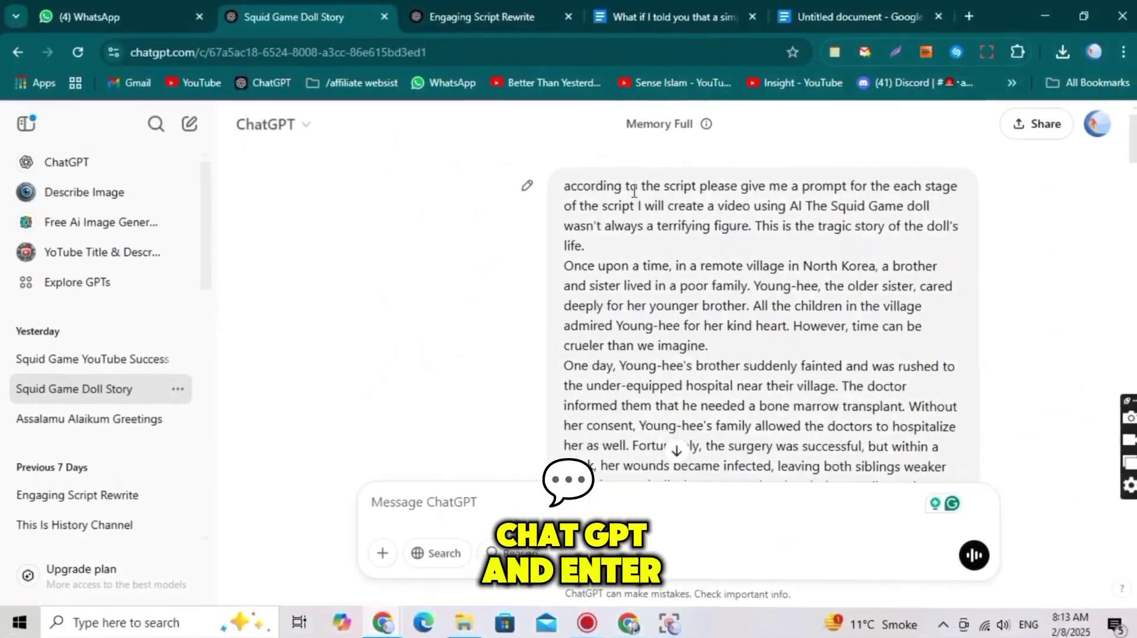
Review the Squid Game Doll Story chat in ChatGPT, from the scene prompt request through the generated video prompts
scroll(711, 302, "down", 2)
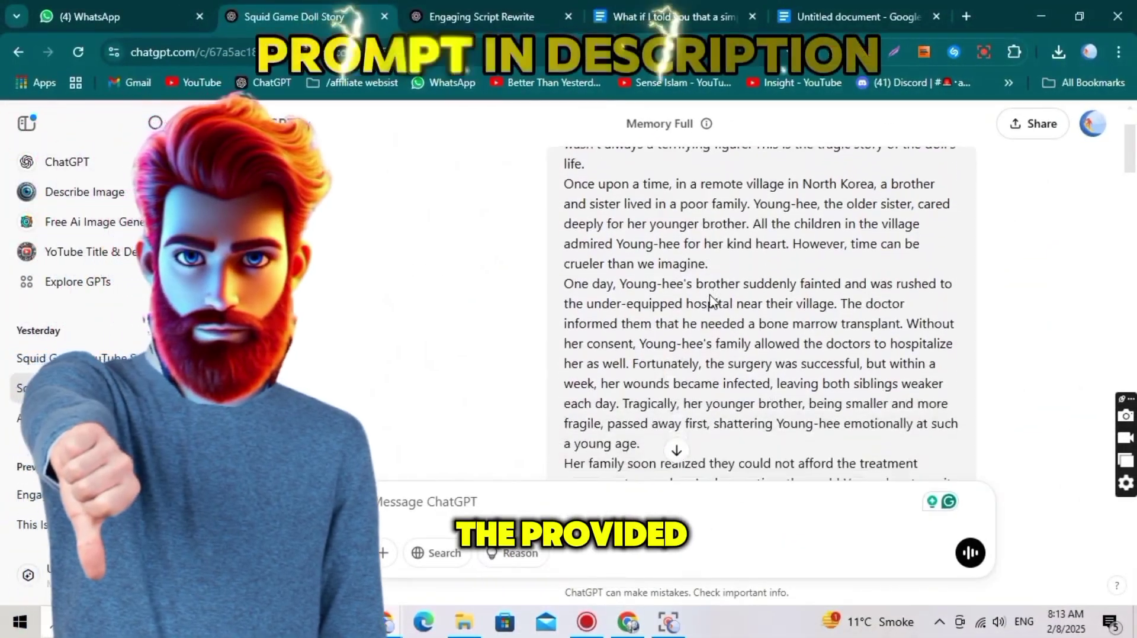
triple_click(583, 185)
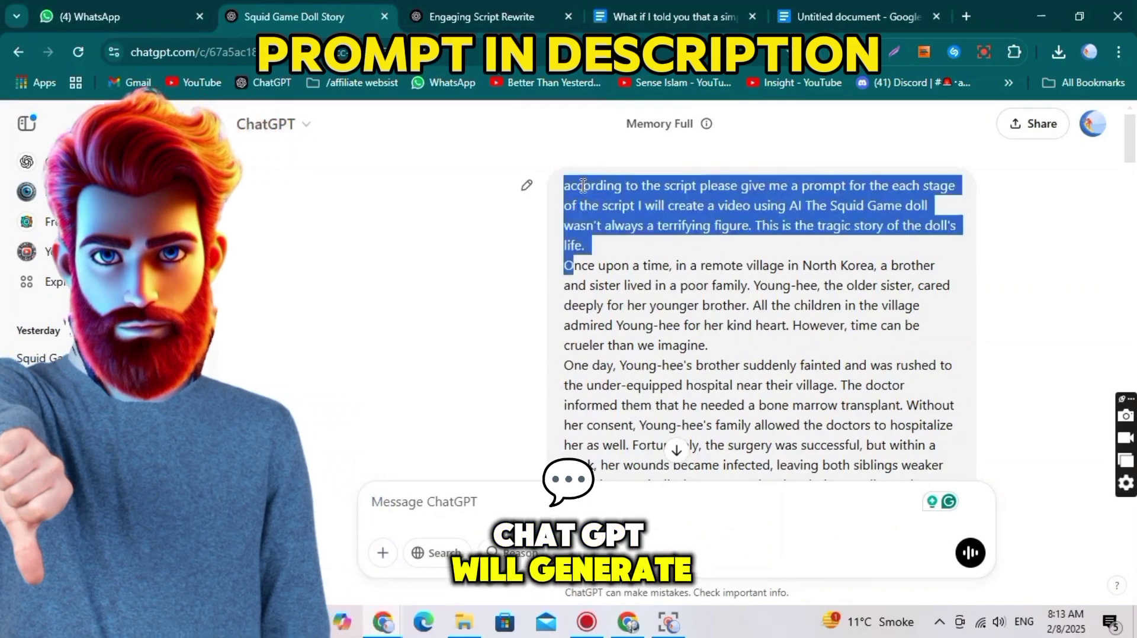
scroll(608, 413, "down", 1)
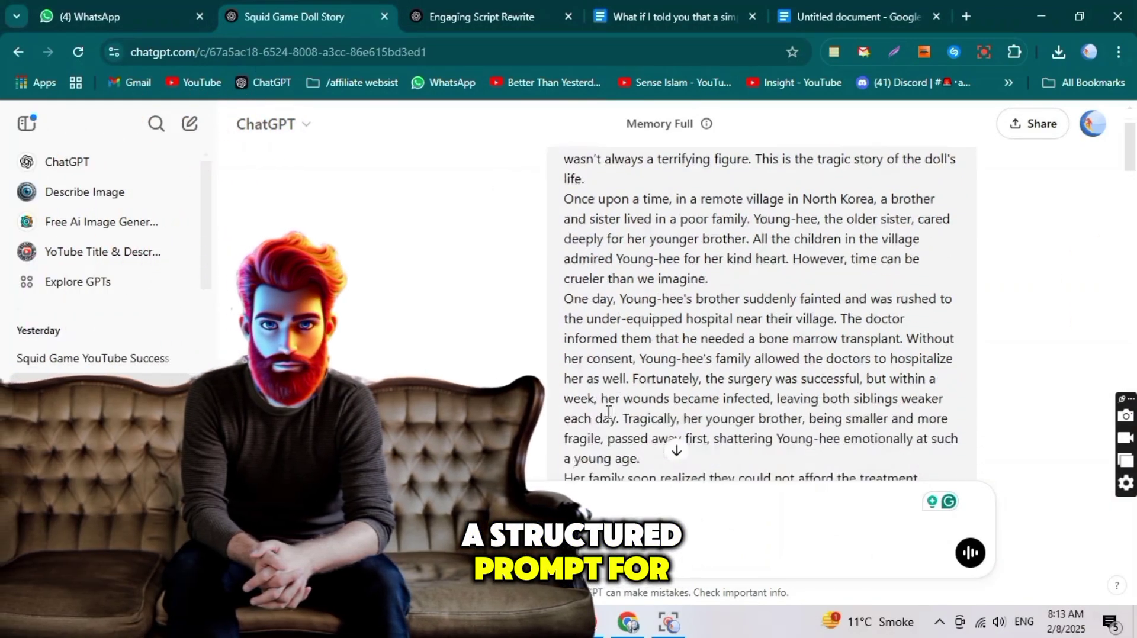
scroll(608, 413, "down", 10)
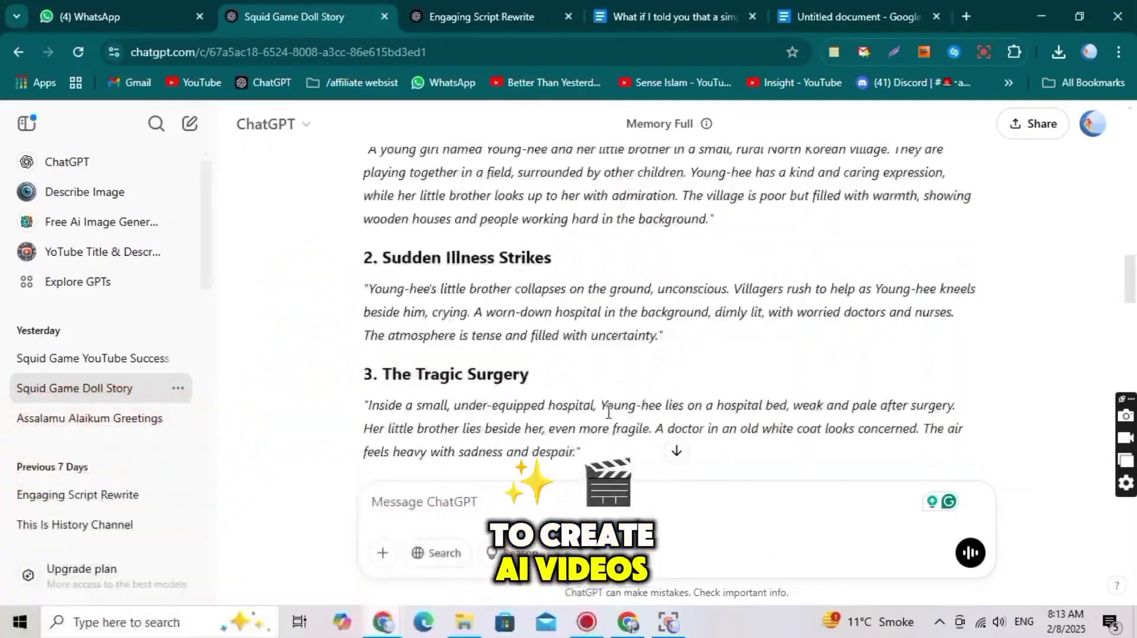
scroll(608, 413, "down", 7)
scroll(608, 413, "down", 6)
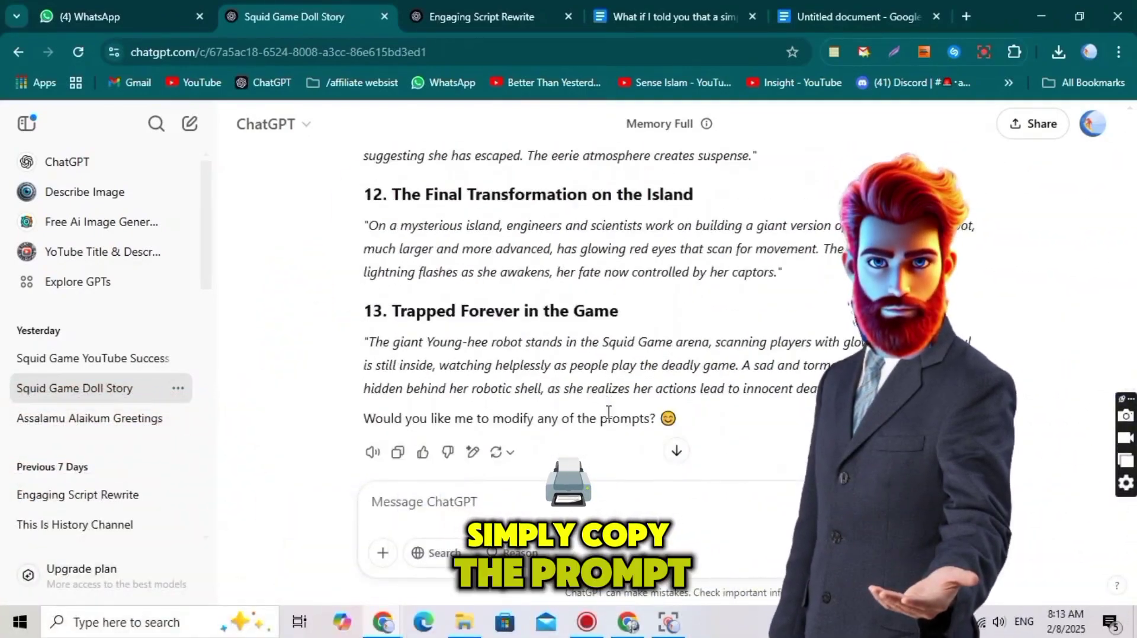
scroll(609, 418, "down", 1)
scroll(601, 185, "up", 1)
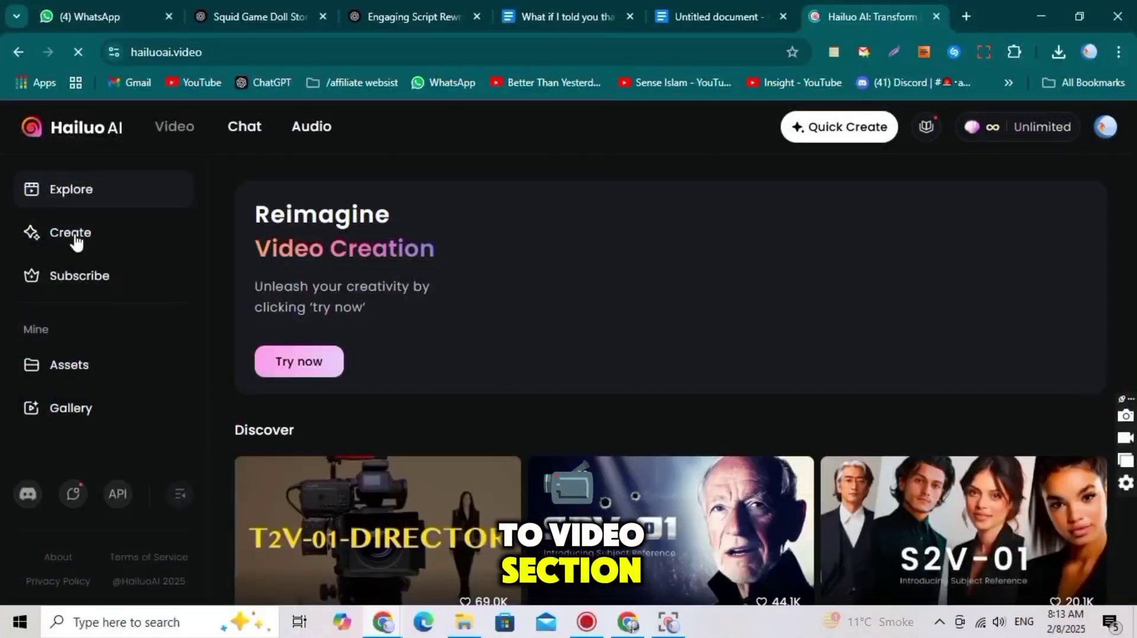
Generate a text-to-video clip in Hailuo AI from the prompt starting "A dark, eerie laboratory filled with strange machines" and select its text for replacement
left_click(75, 239)
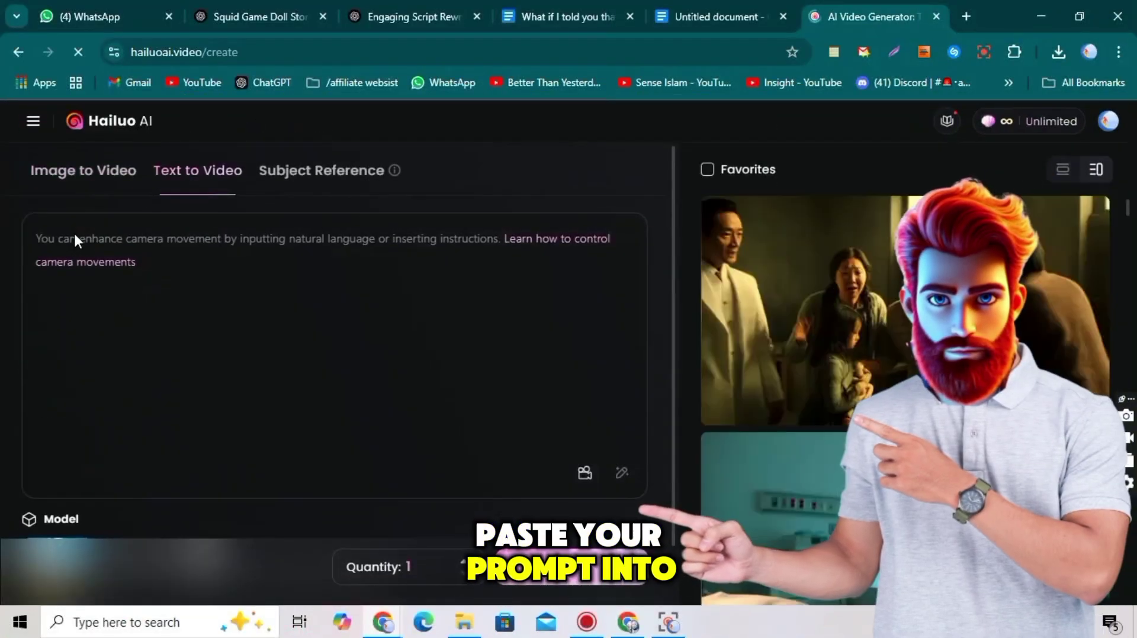
left_click(264, 281)
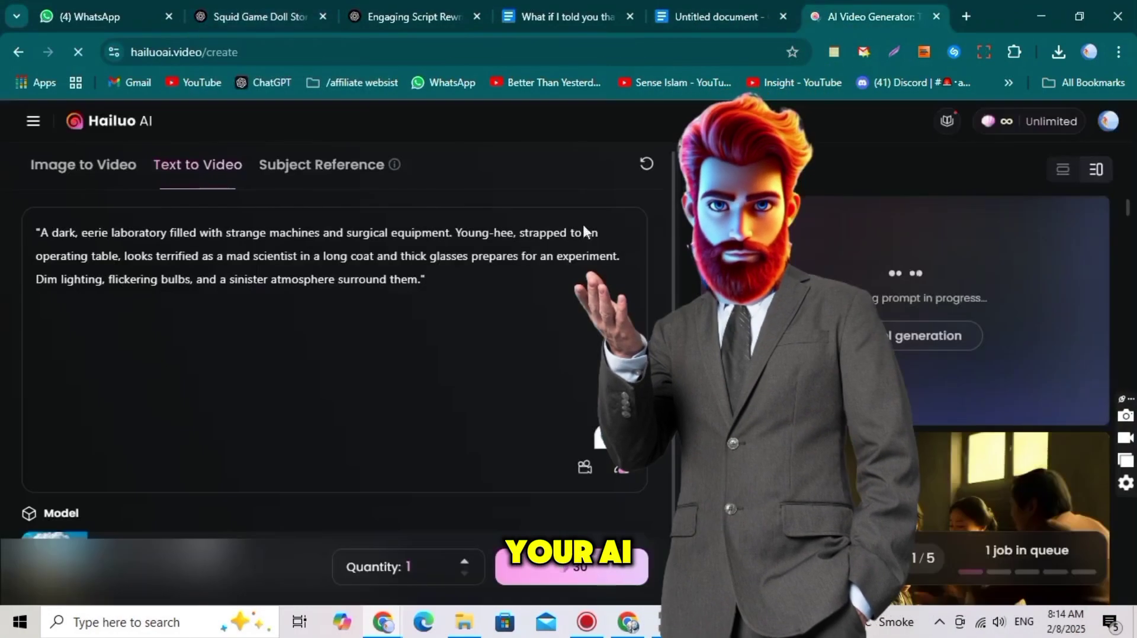
key("ctrl+a")
right_click(368, 295)
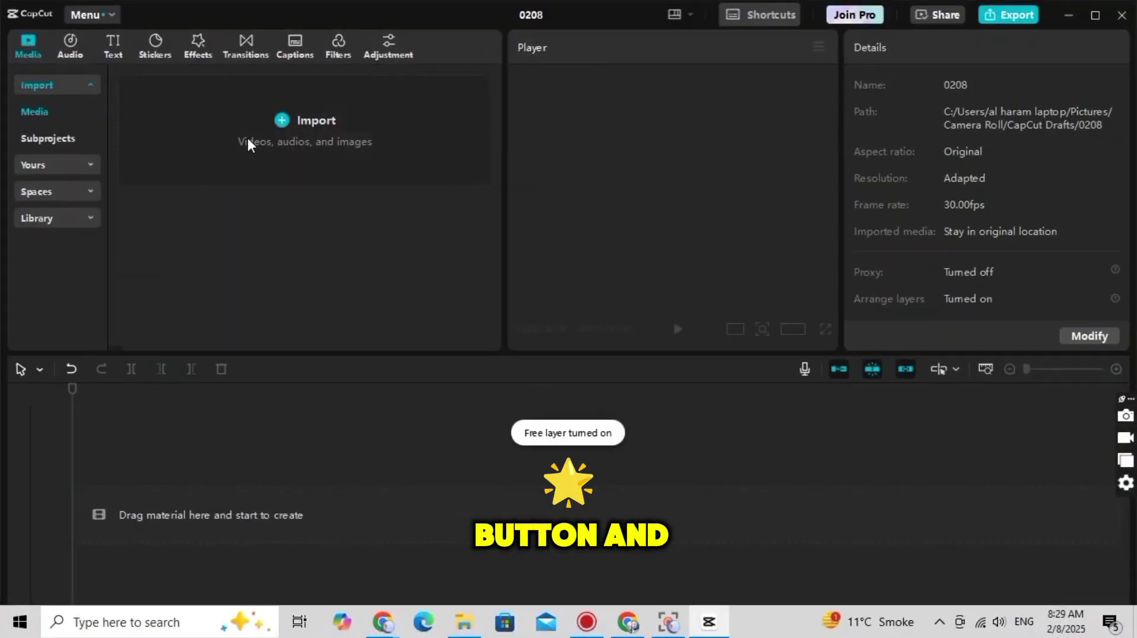
Import the AI video clips and the enhanced voiceover from the Downloads folder into the CapCut project
left_click(249, 144)
left_click_drag(90, 163, 71, 203)
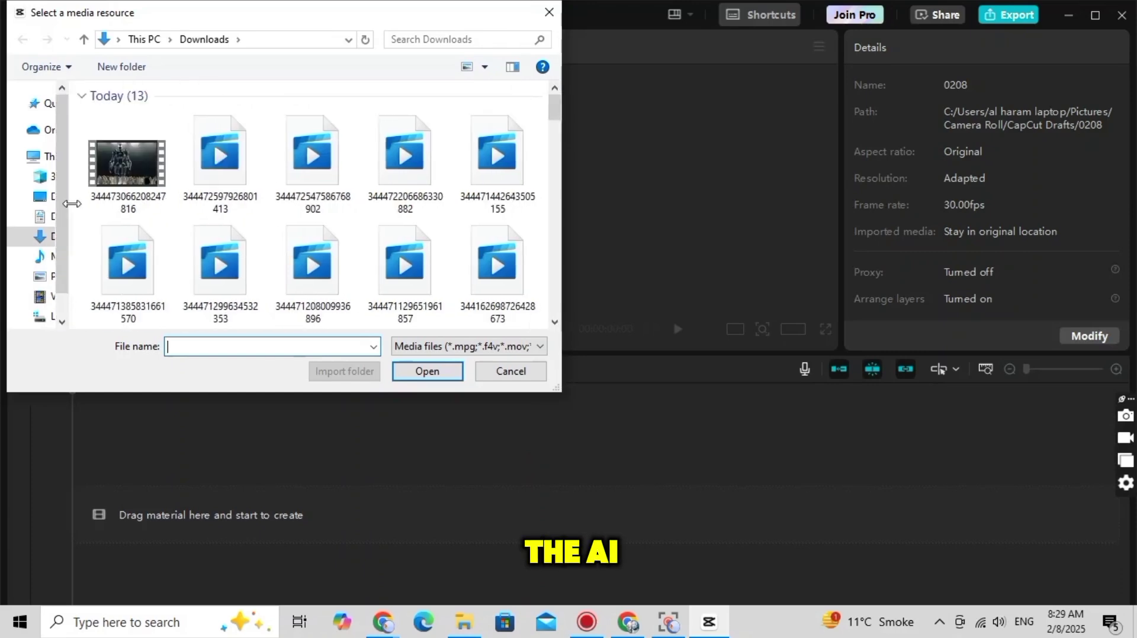
left_click_drag(88, 123, 332, 330)
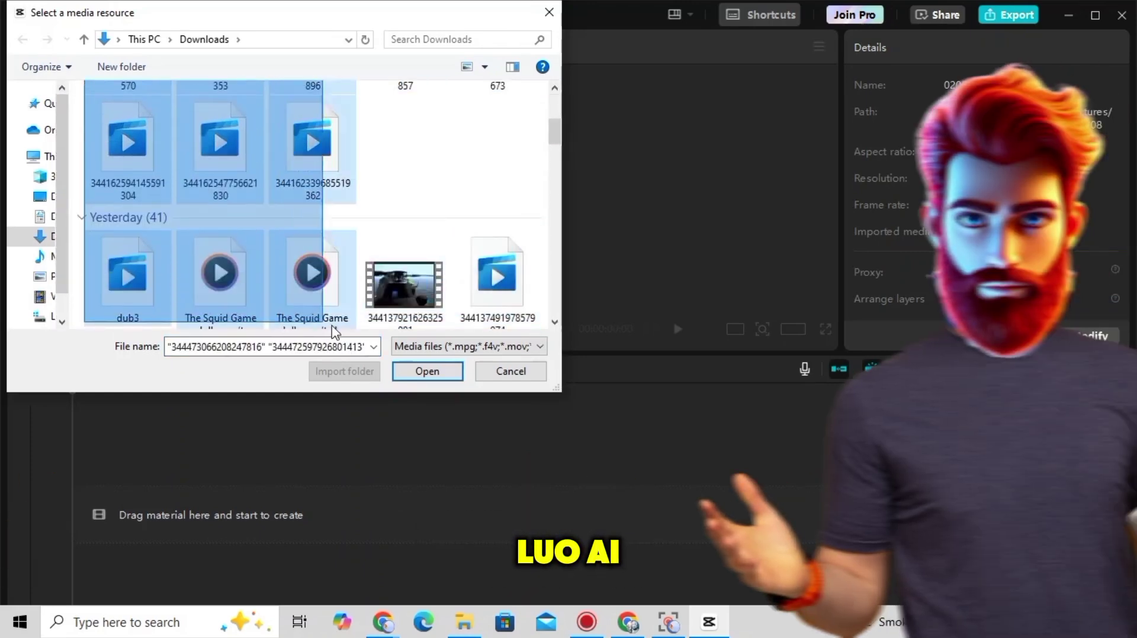
left_click(427, 371)
left_click(293, 289)
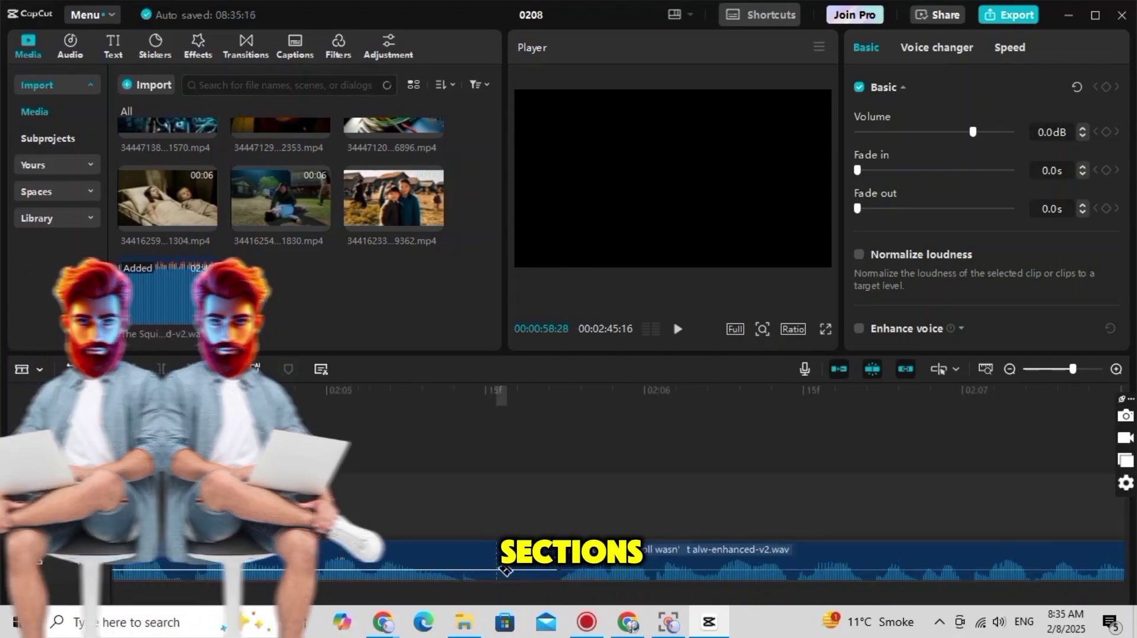
Switch to the selection tool and move the split voiceover segments together to close the gaps on the audio track
left_click(39, 370)
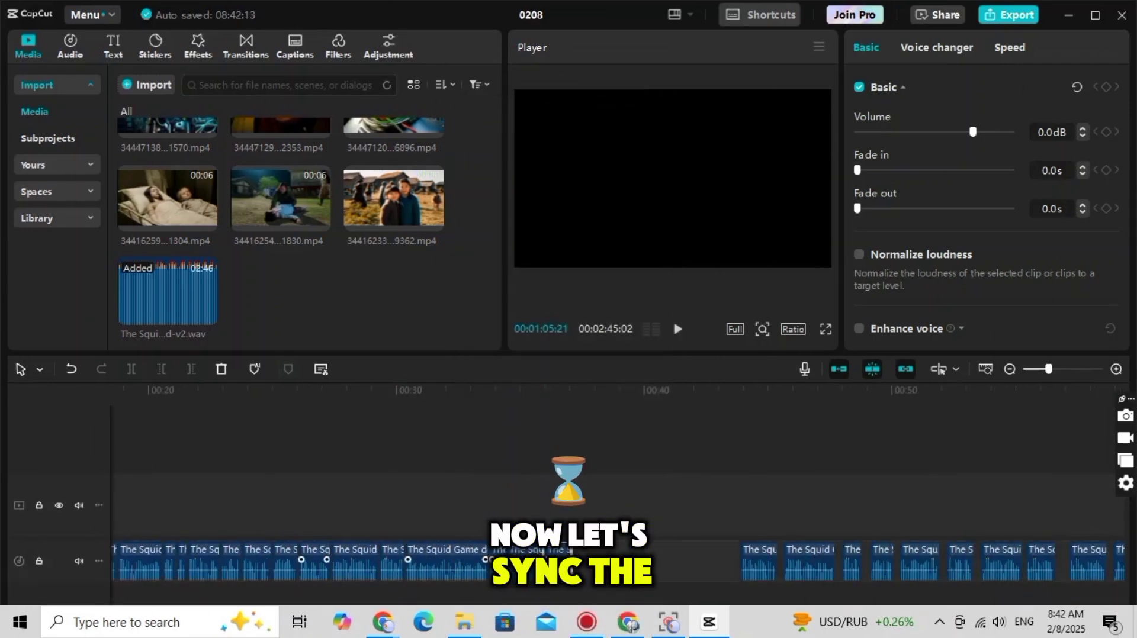
left_click_drag(756, 561, 584, 562)
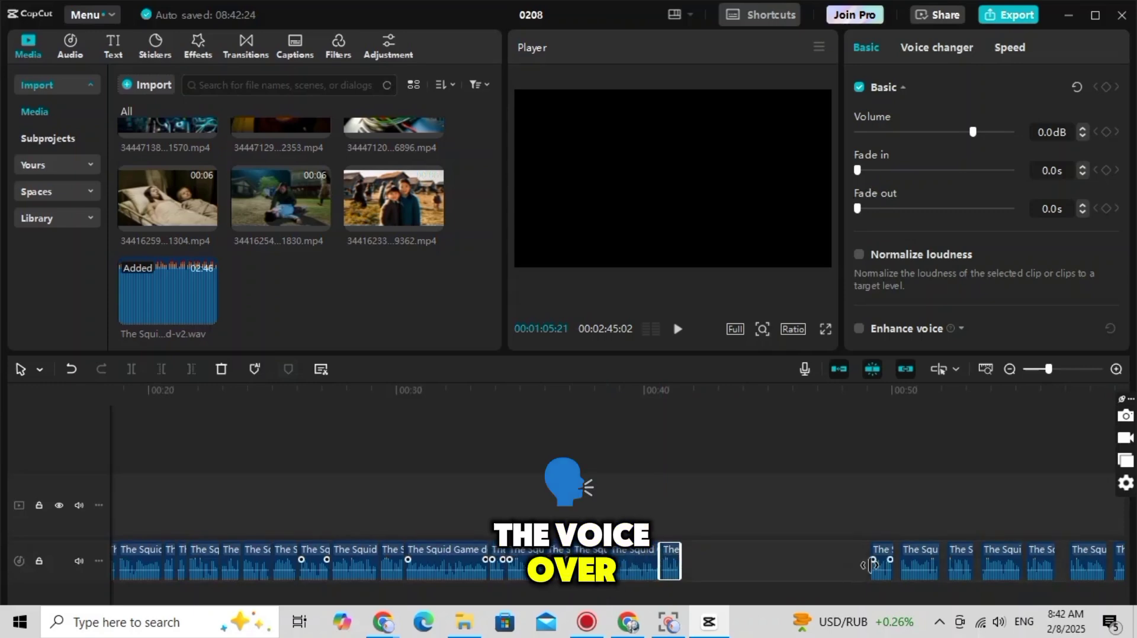
left_click(882, 566)
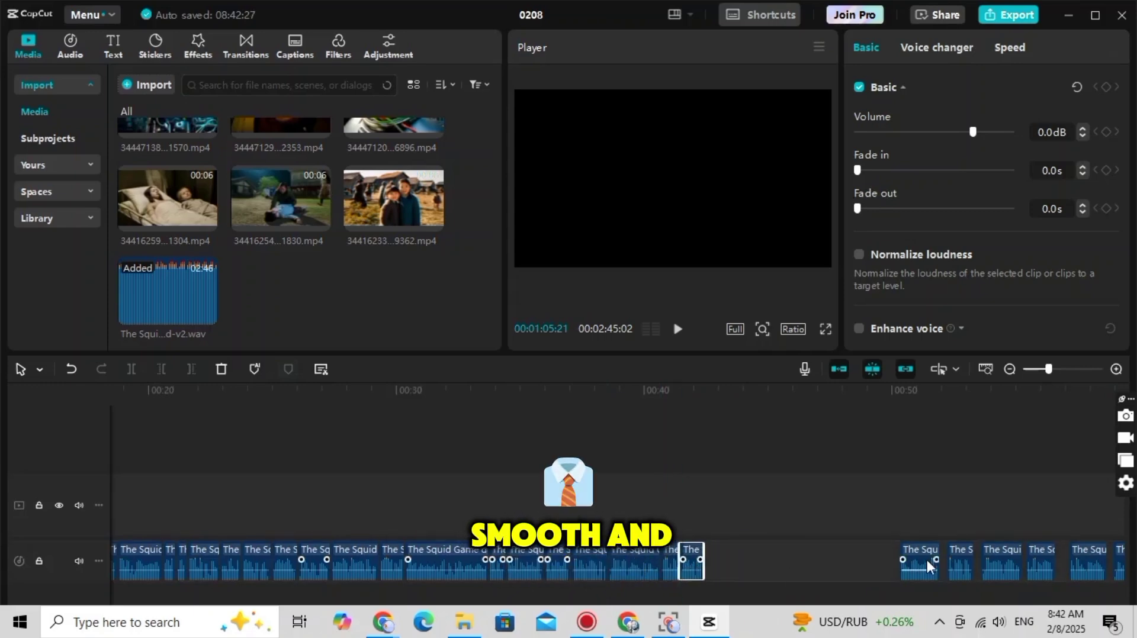
left_click_drag(759, 561, 735, 561)
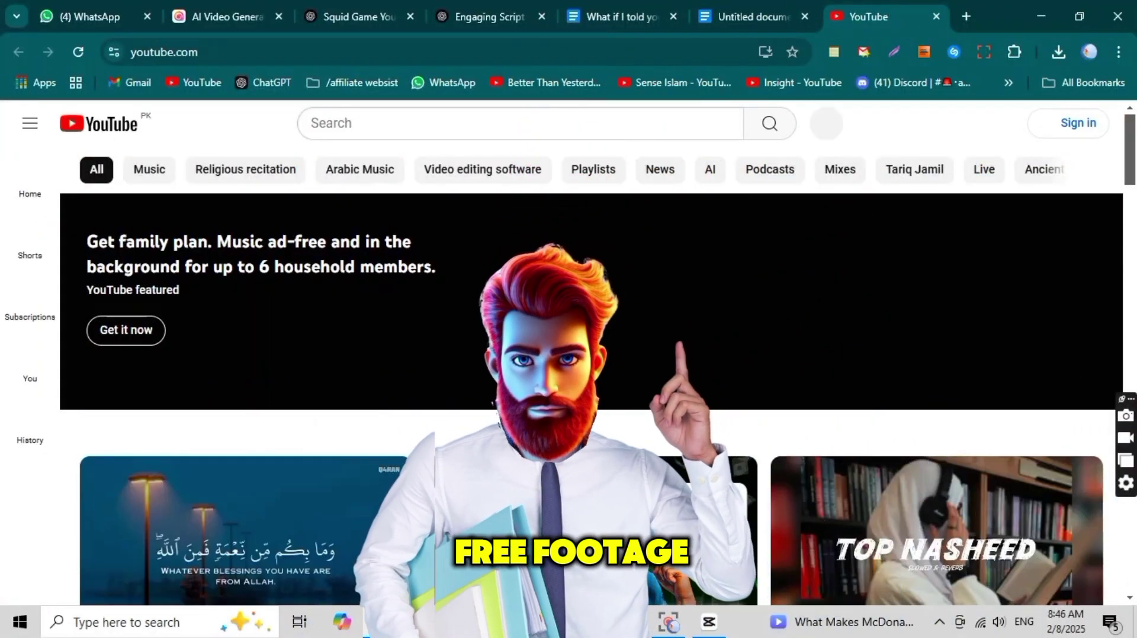
Search YouTube for "Squid game 1" and open the search filters
left_click(431, 114)
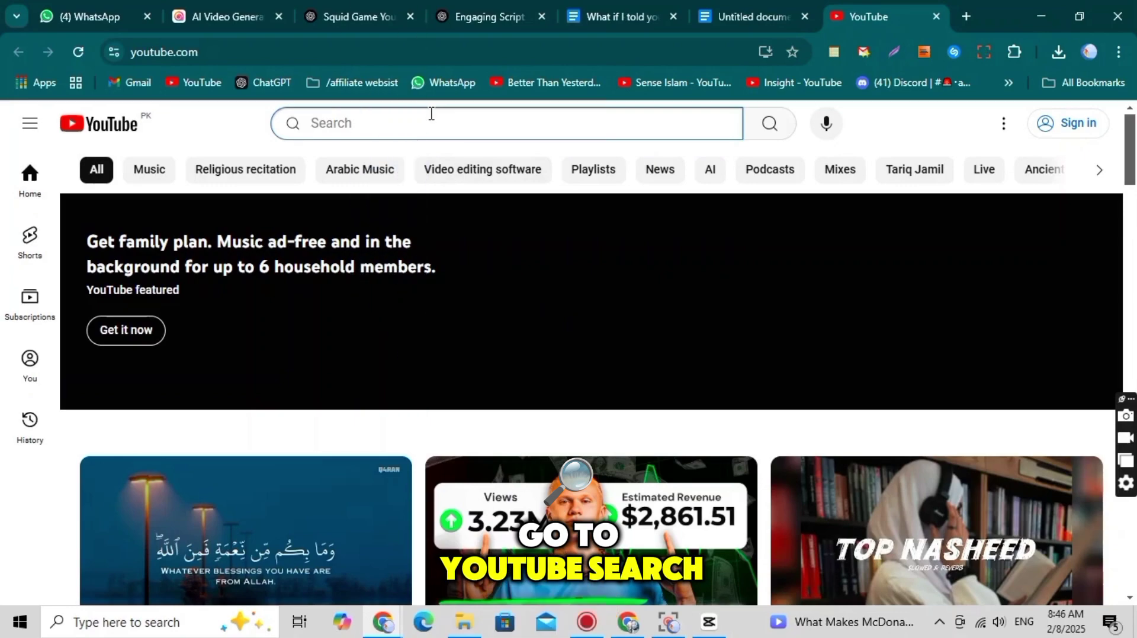
type("Squid game 1")
key("Return")
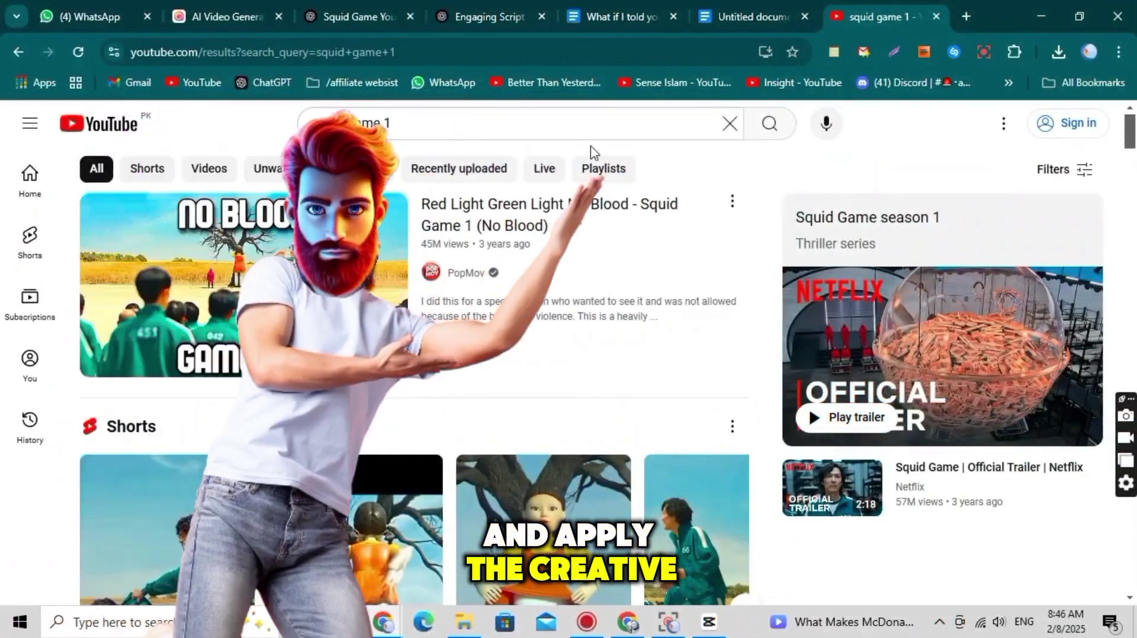
left_click(1066, 172)
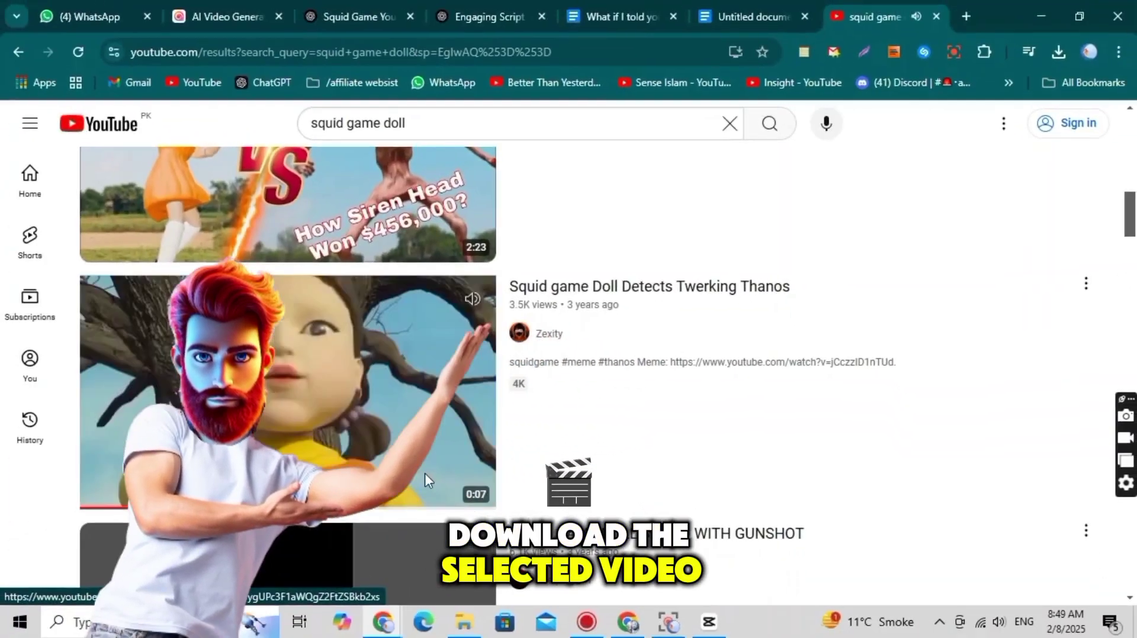
Copy the link of the YouTube video "Squid game Doll Detects Twerking Thanos", download it and import the file into the CapCut project
left_click(1086, 284)
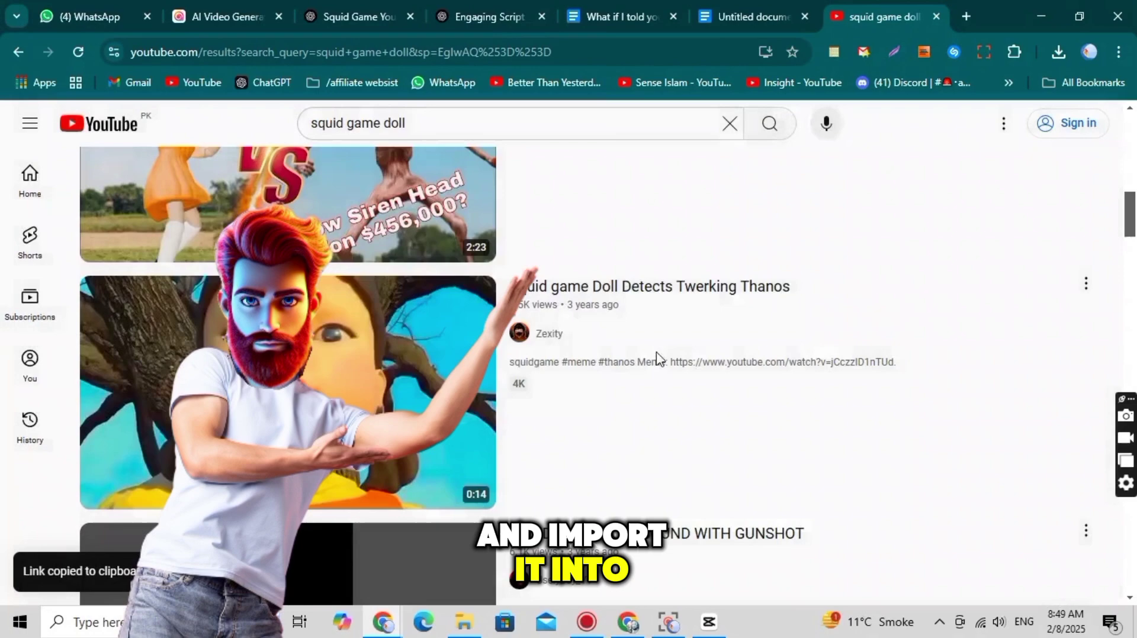
scroll(568, 367, "down", 8)
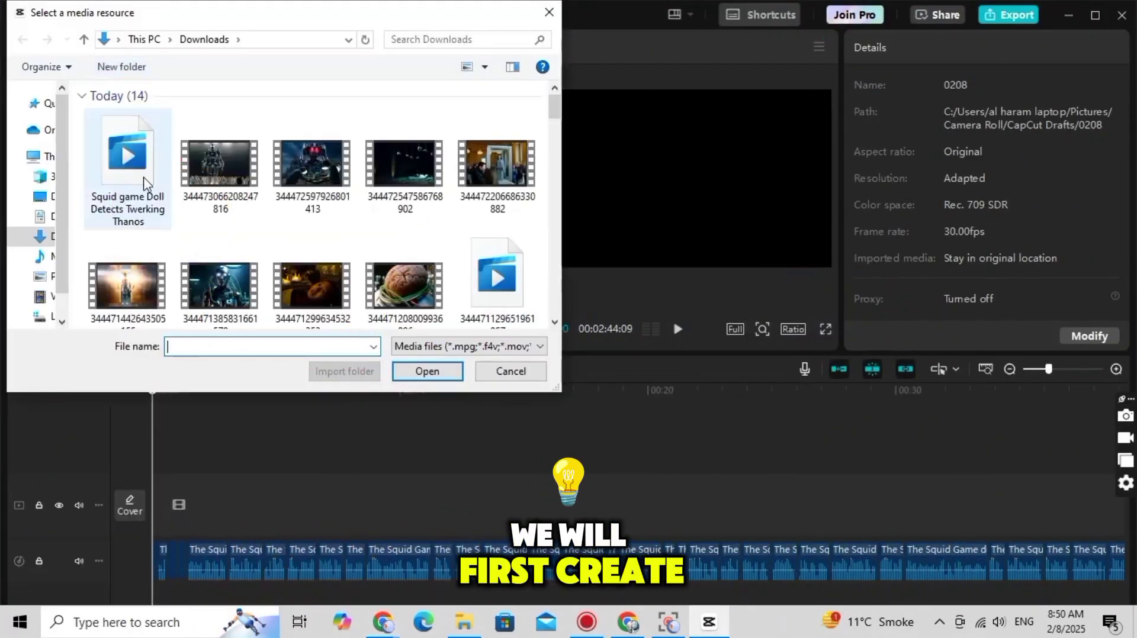
left_click(438, 374)
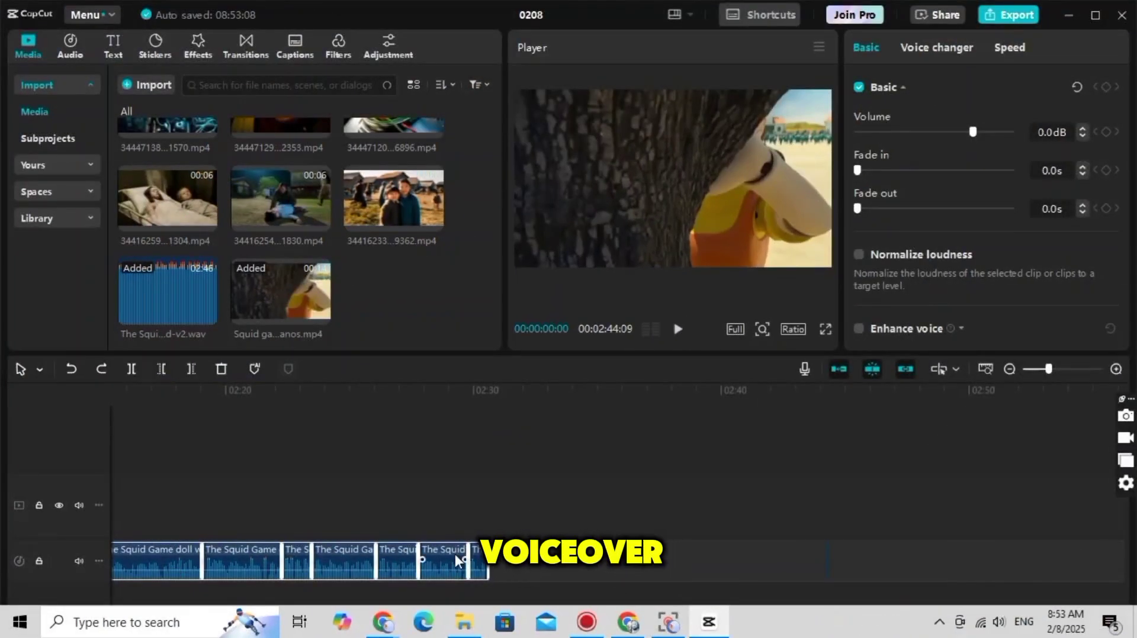
Combine the voiceover segments into one compound clip, then preview the timeline and delete the second Squid Game doll segment
left_click(493, 475)
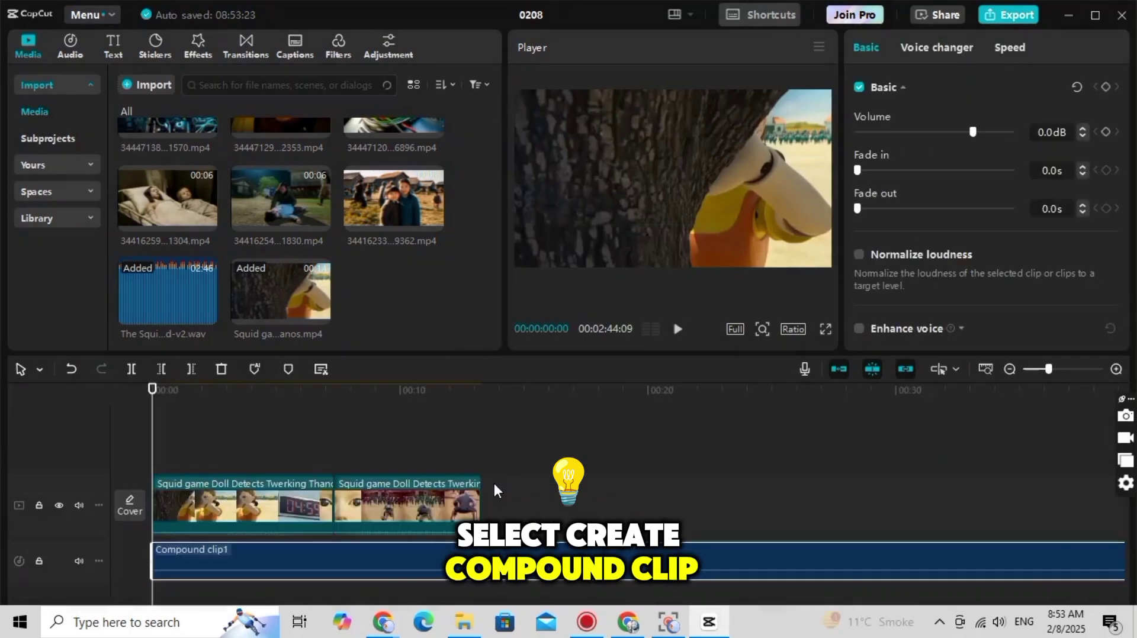
left_click(677, 330)
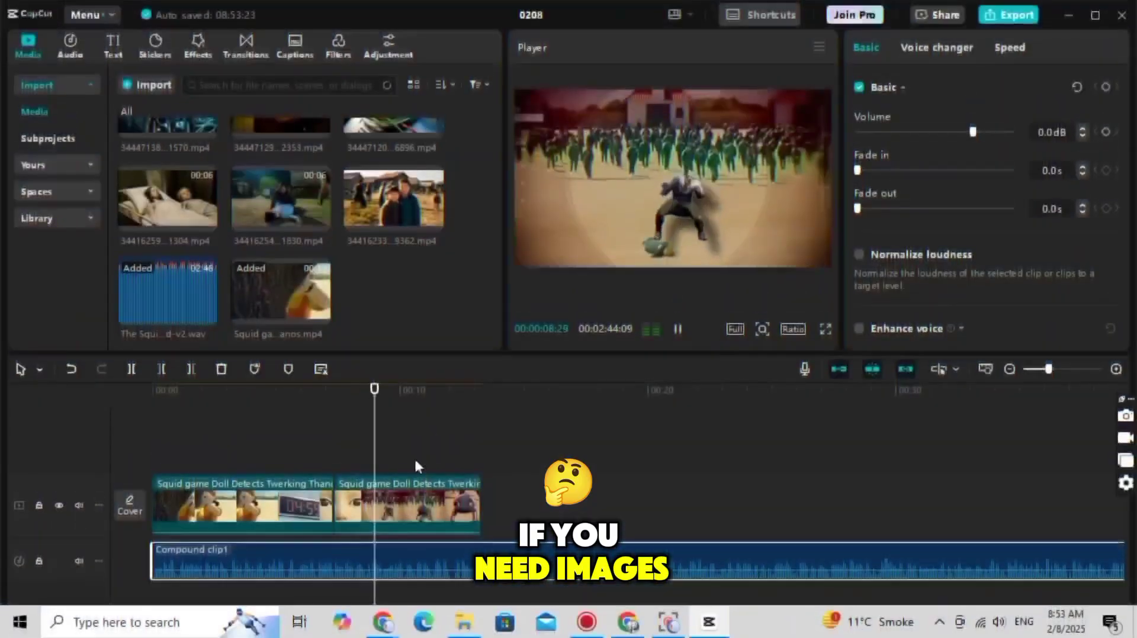
left_click(415, 503)
left_click(221, 369)
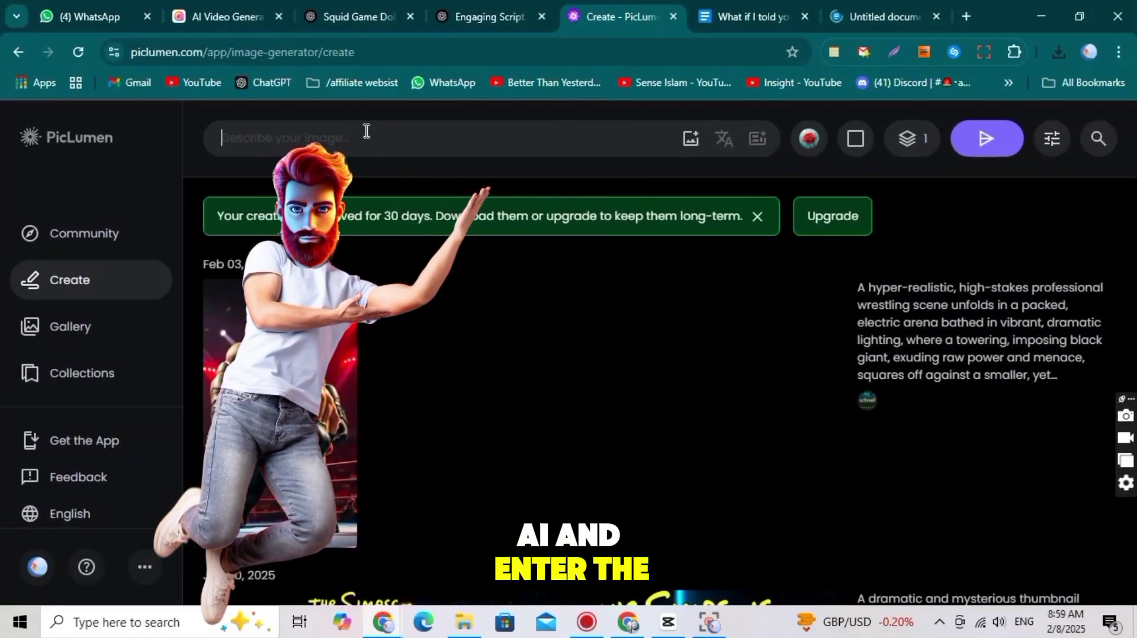
In PicLumen, paste the prompt about Young-hee and her little brother in a rural North Korean village and set the aspect ratio to 16:9
right_click(367, 131)
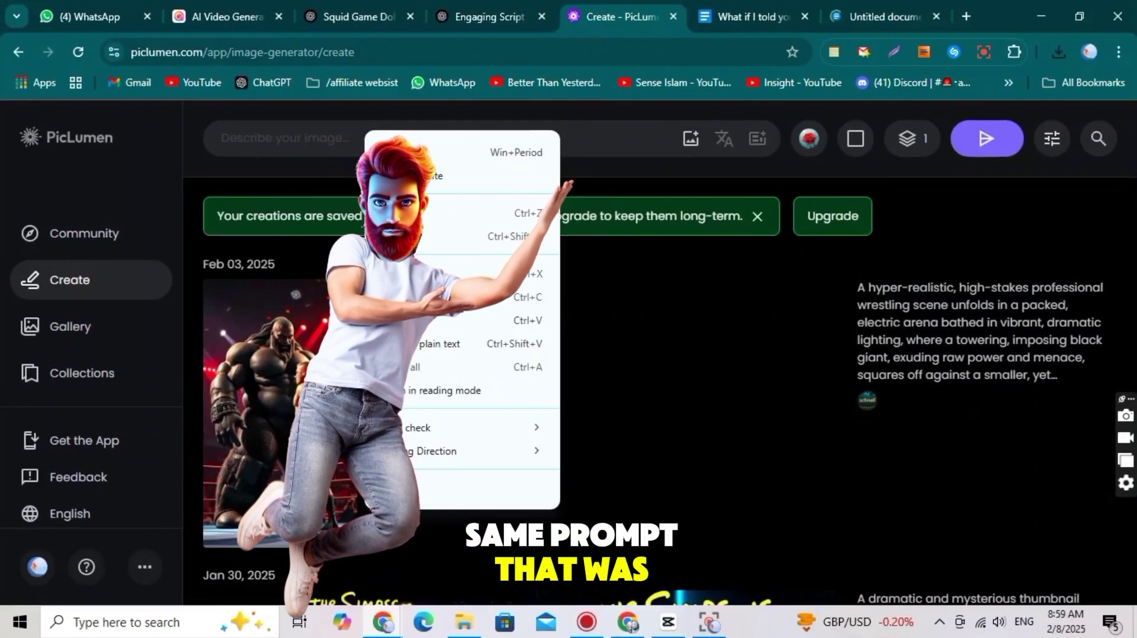
left_click(418, 320)
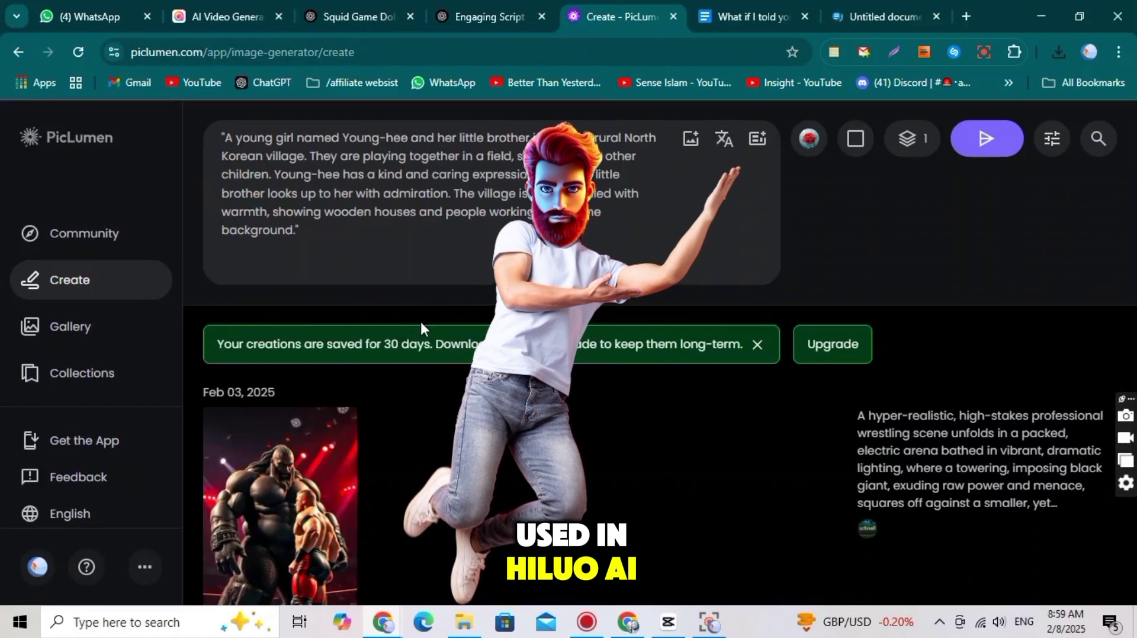
left_click(853, 141)
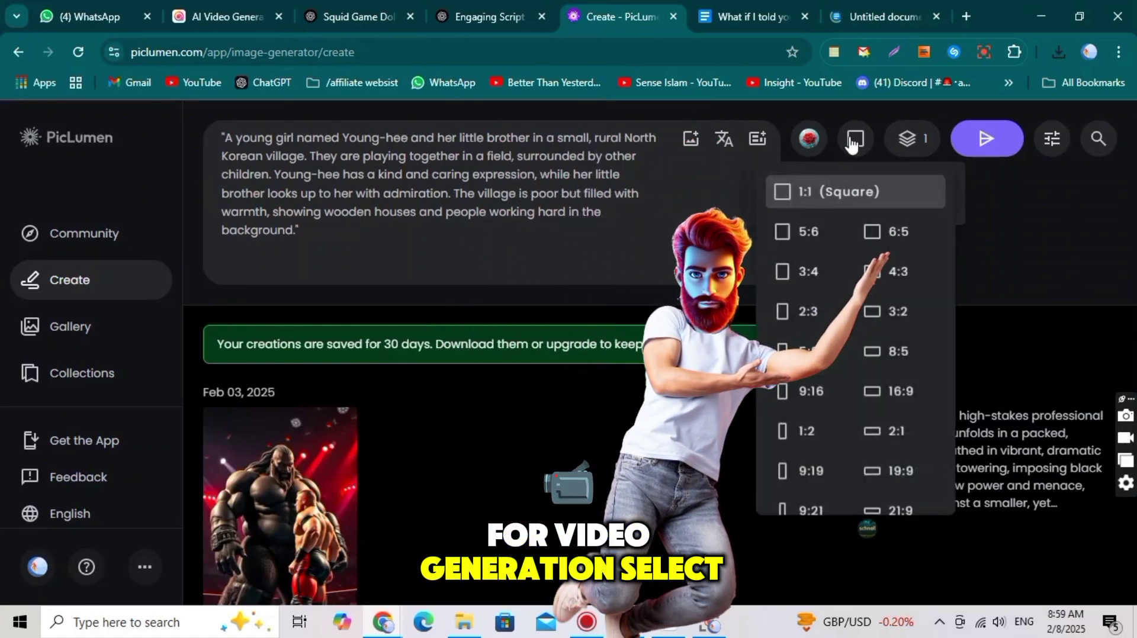
left_click(904, 391)
Choose the FLUX.1-schnell model, set the output to 2 images and generate the village children images
left_click(810, 140)
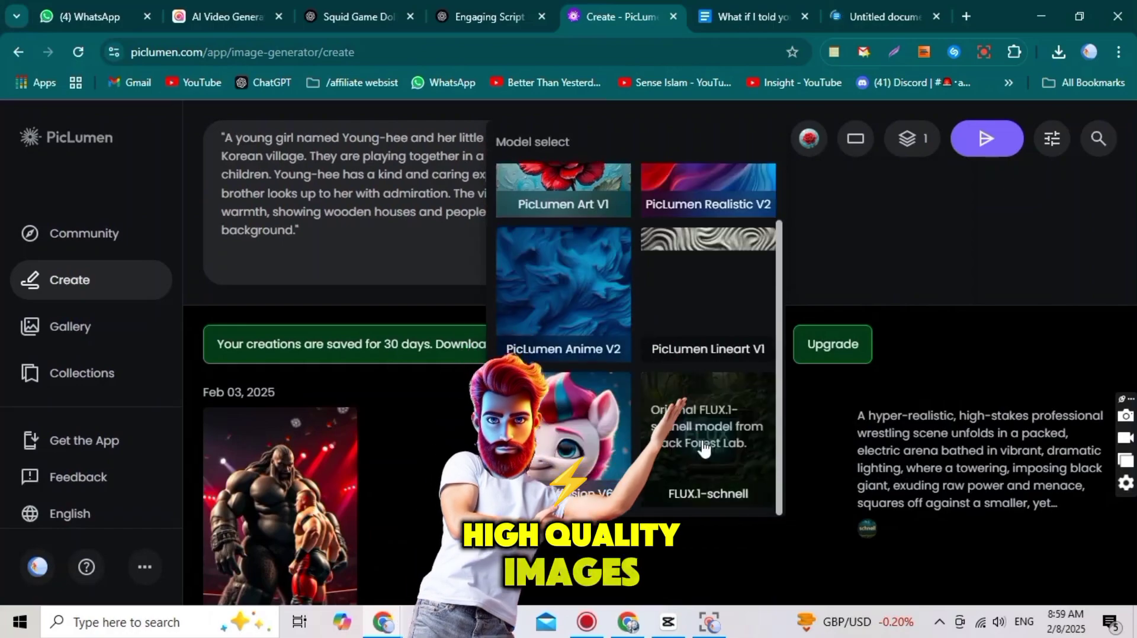
left_click(707, 451)
left_click(911, 139)
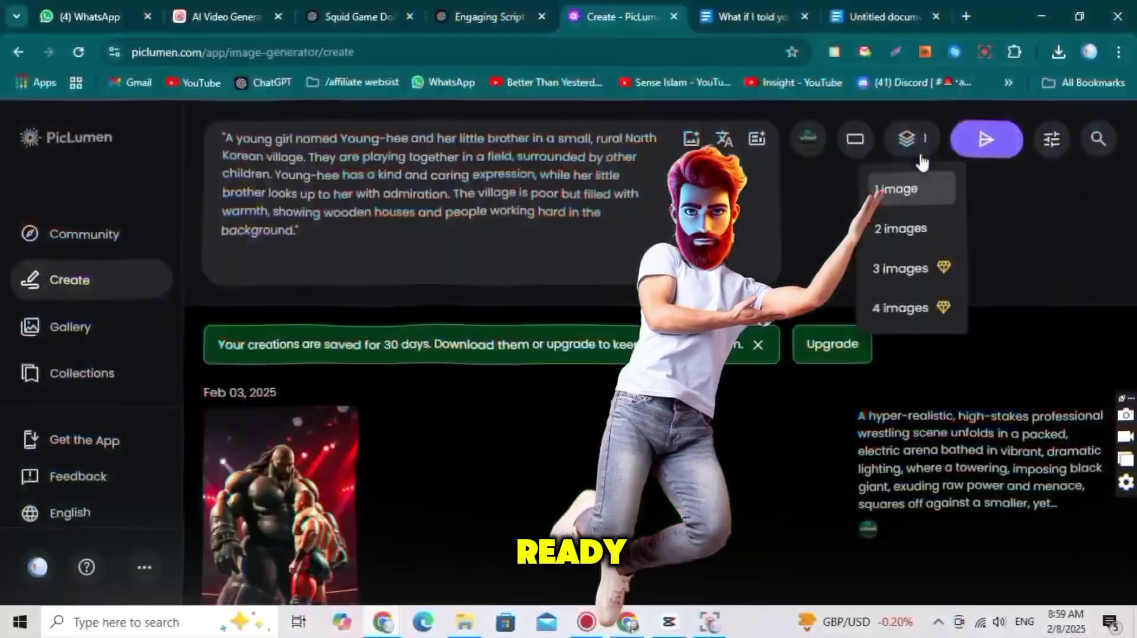
left_click(901, 226)
left_click(986, 138)
left_click(486, 379)
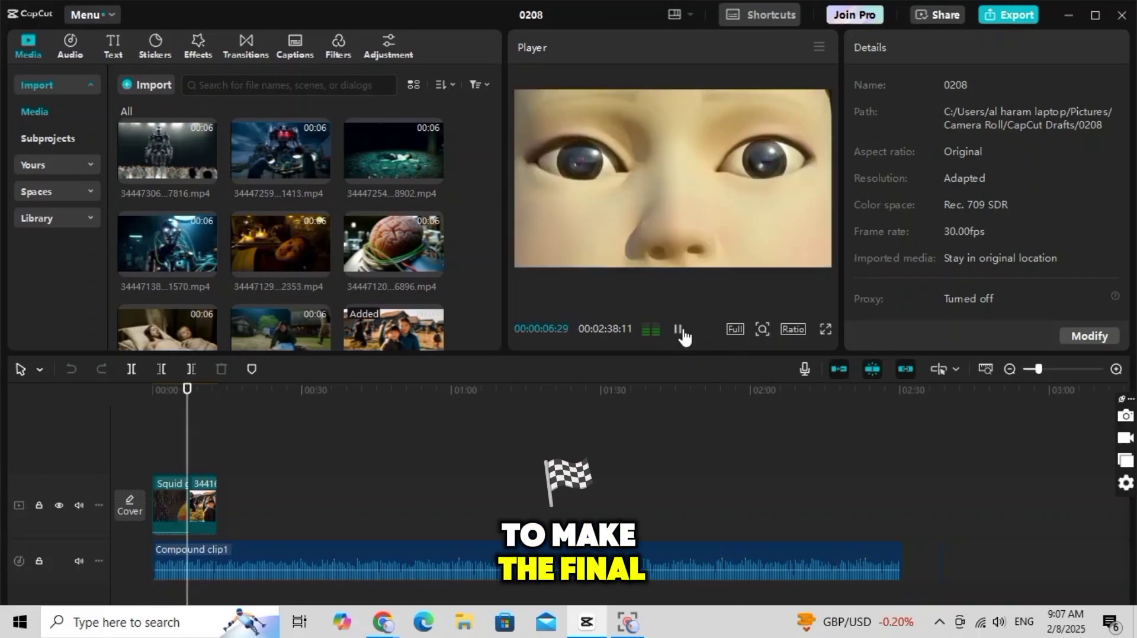
Stop the CapCut preview and import the generated PicLumen images into the project media
left_click(678, 329)
left_click(145, 85)
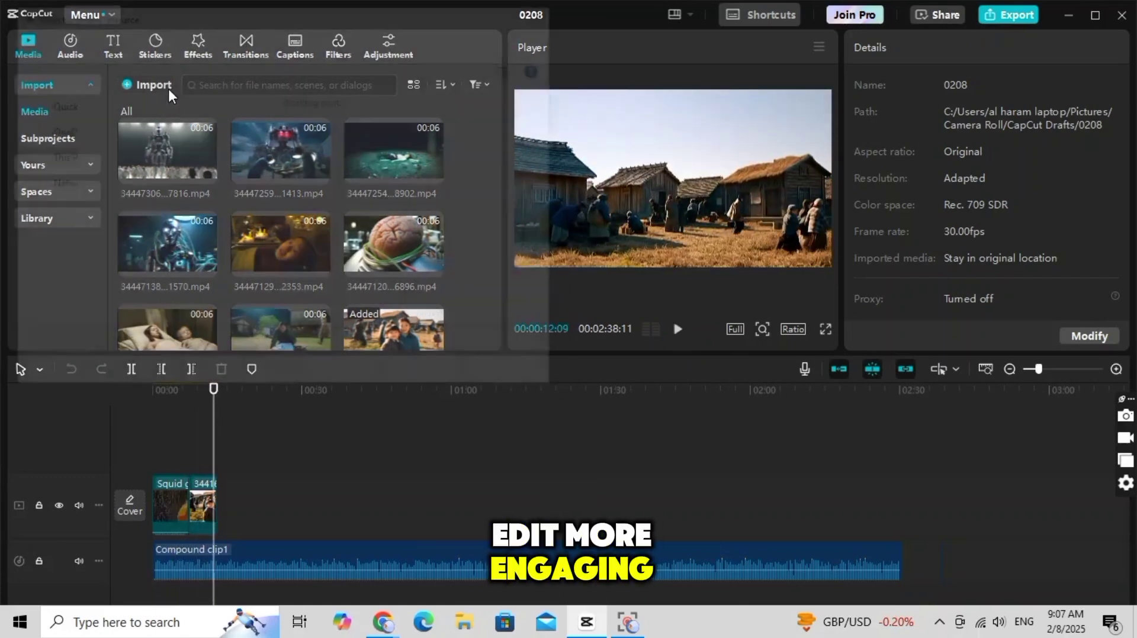
left_click_drag(81, 143, 409, 283)
left_click(427, 371)
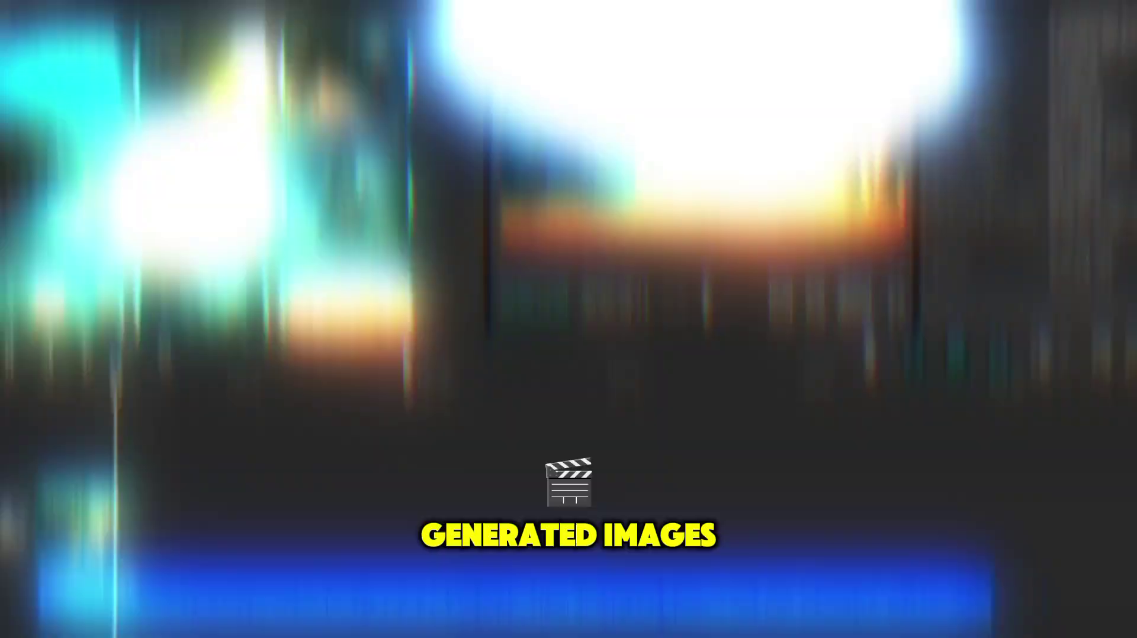
Add the second village children image and the AI clips 34416254…1830.mp4 and 34416259…1304.mp4 to the video track, previewing against the voiceover
scroll(319, 274, "down", 3)
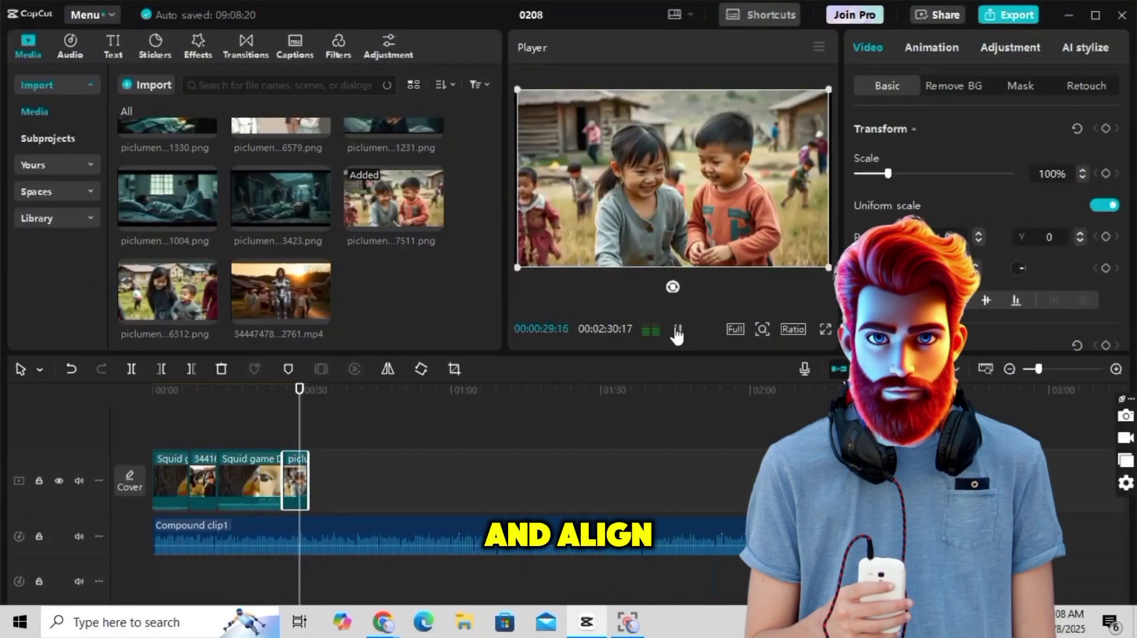
left_click(208, 312)
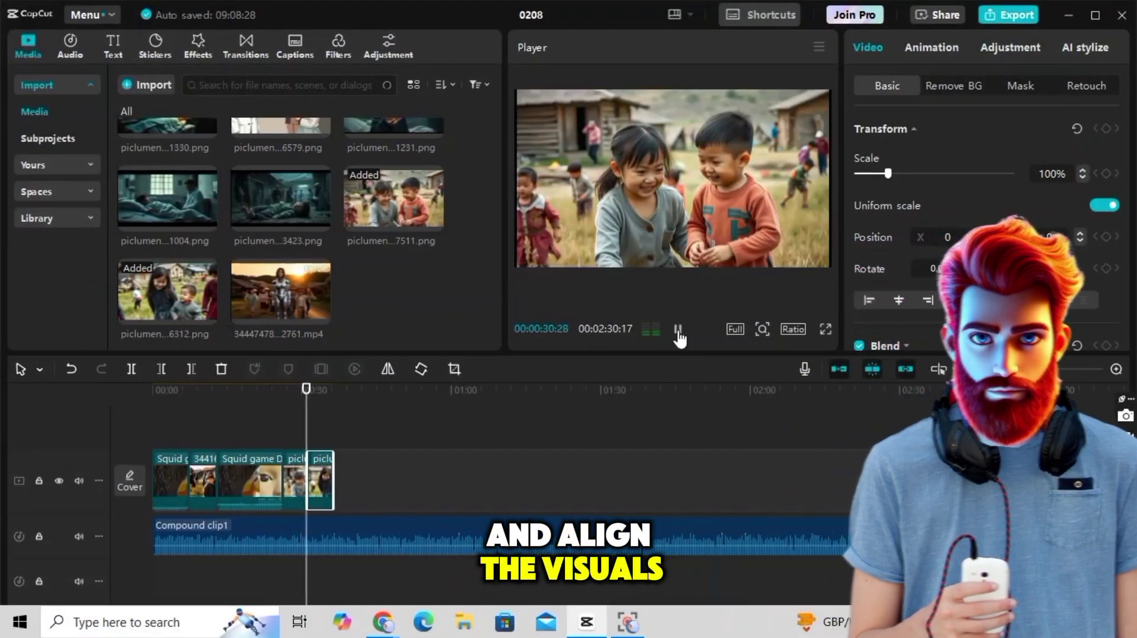
scroll(320, 222, "up", 5)
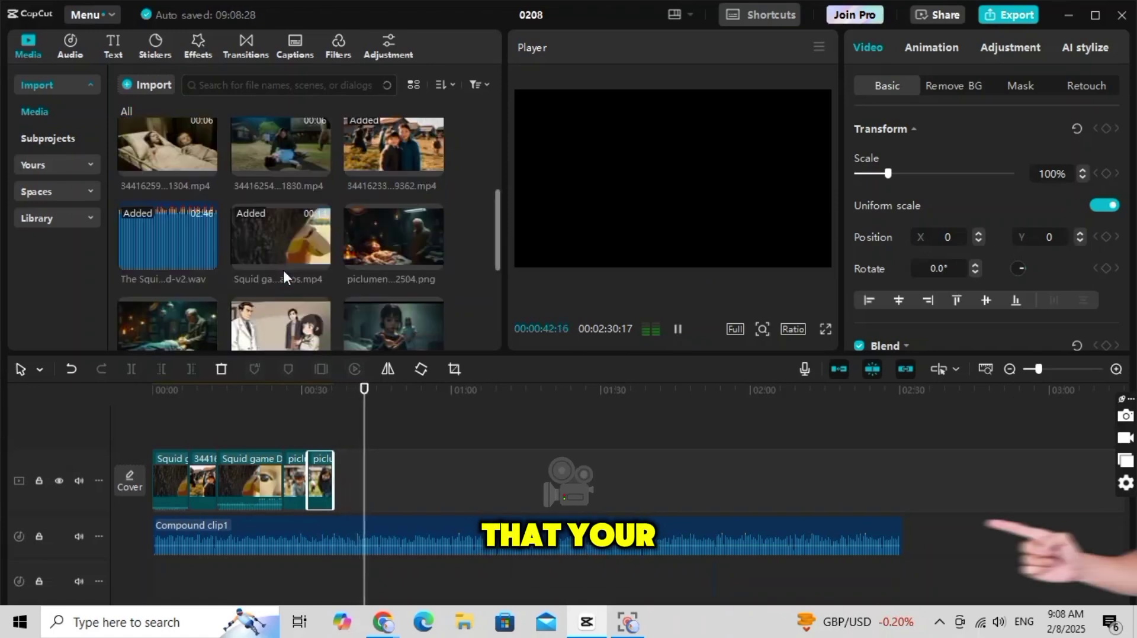
left_click(319, 172)
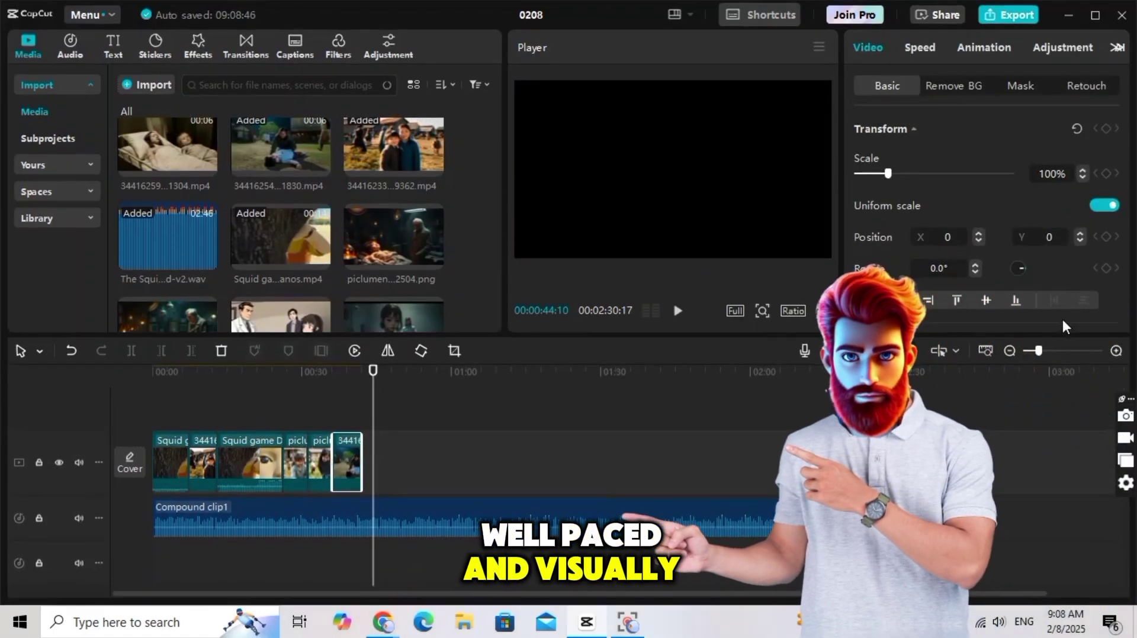
left_click(677, 312)
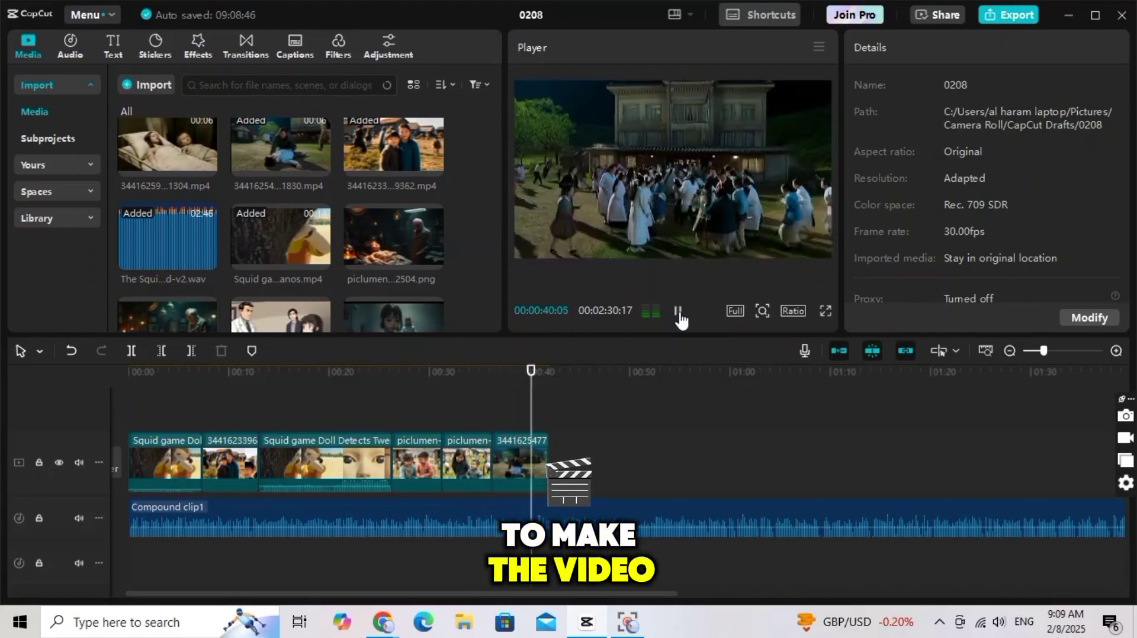
left_click(209, 164)
Append the shattered-glass clip 34447254…8902.mp4 and the red-eyed robot clip 34447259…1413.mp4 after the laboratory robot clip on the video track
scroll(322, 300, "down", 2)
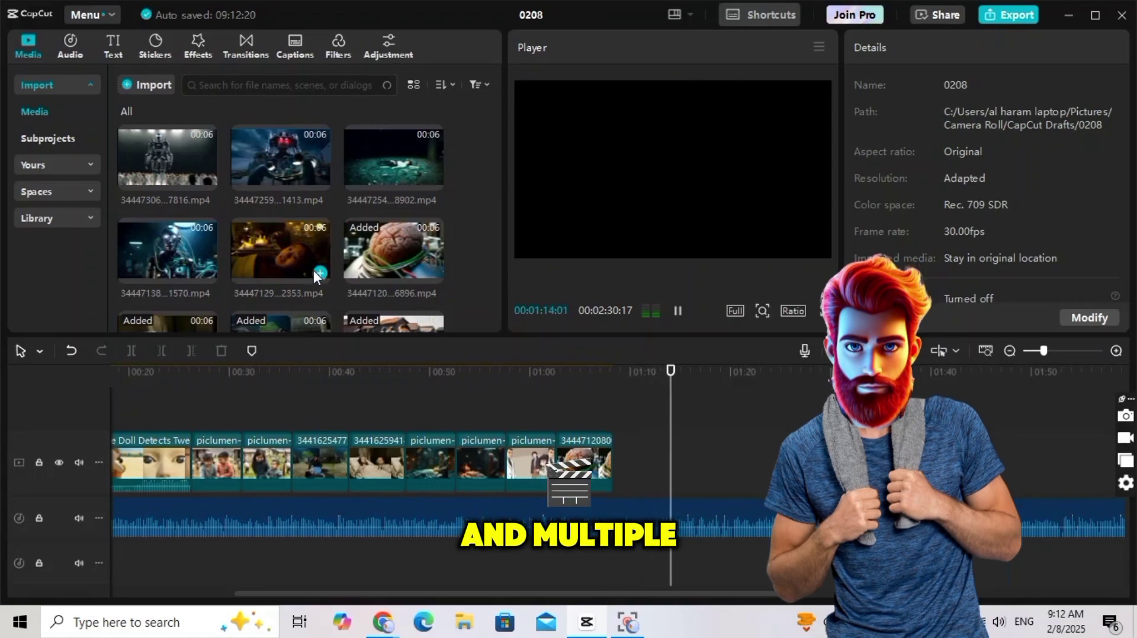
key("space")
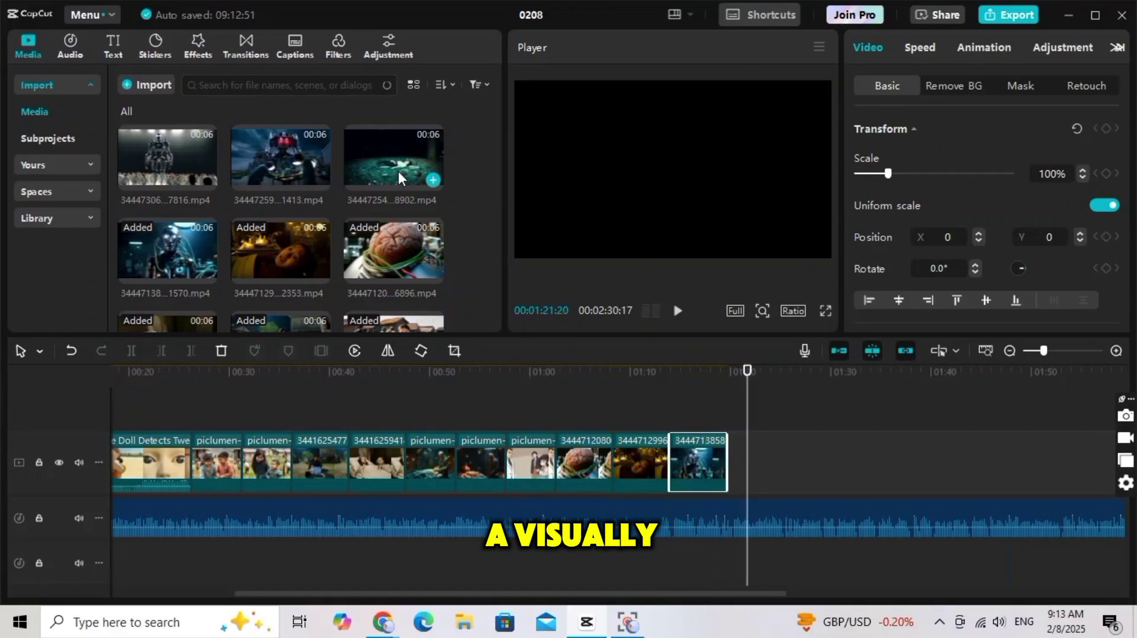
left_click(398, 172)
left_click(433, 180)
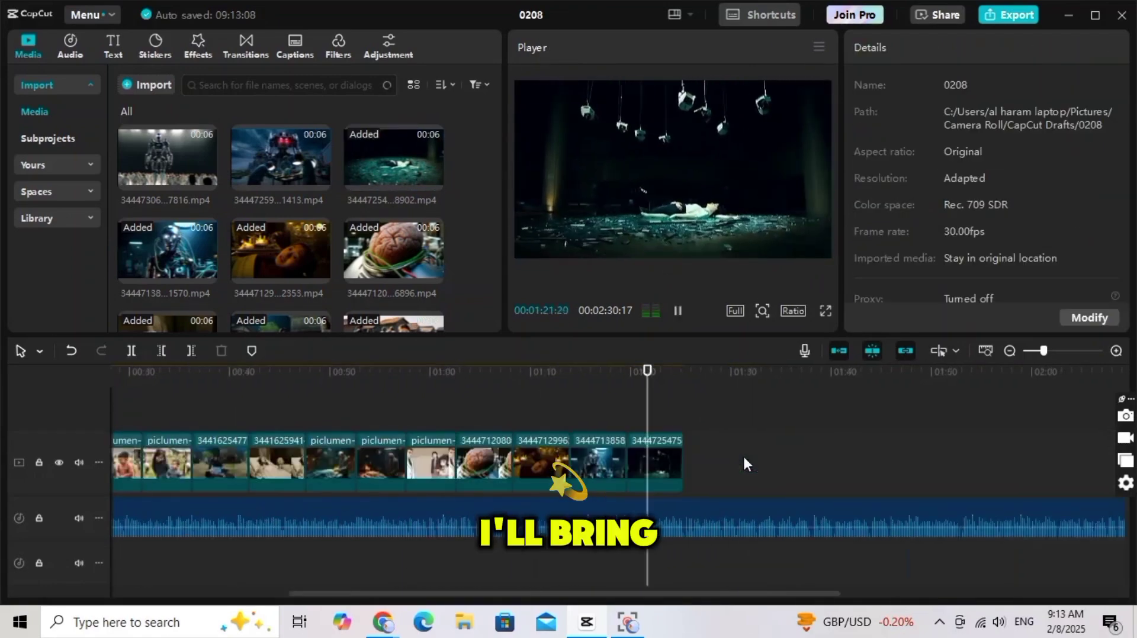
left_click(320, 180)
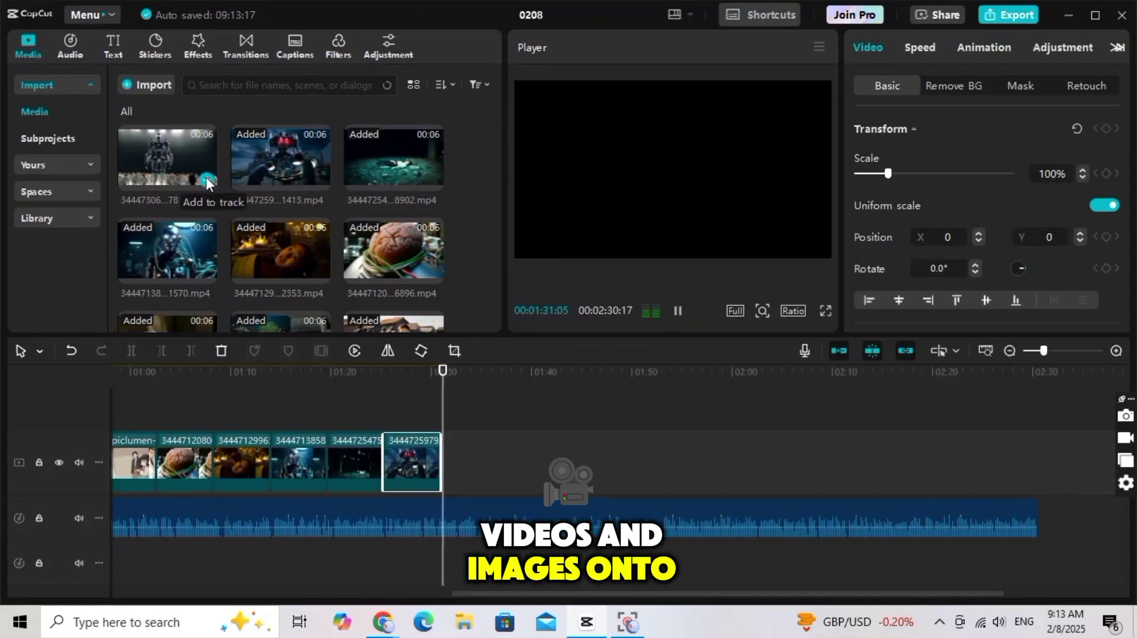
Add the next visual from the project media at the end of the video track and play it against the voiceover
scroll(320, 225, "down", 10)
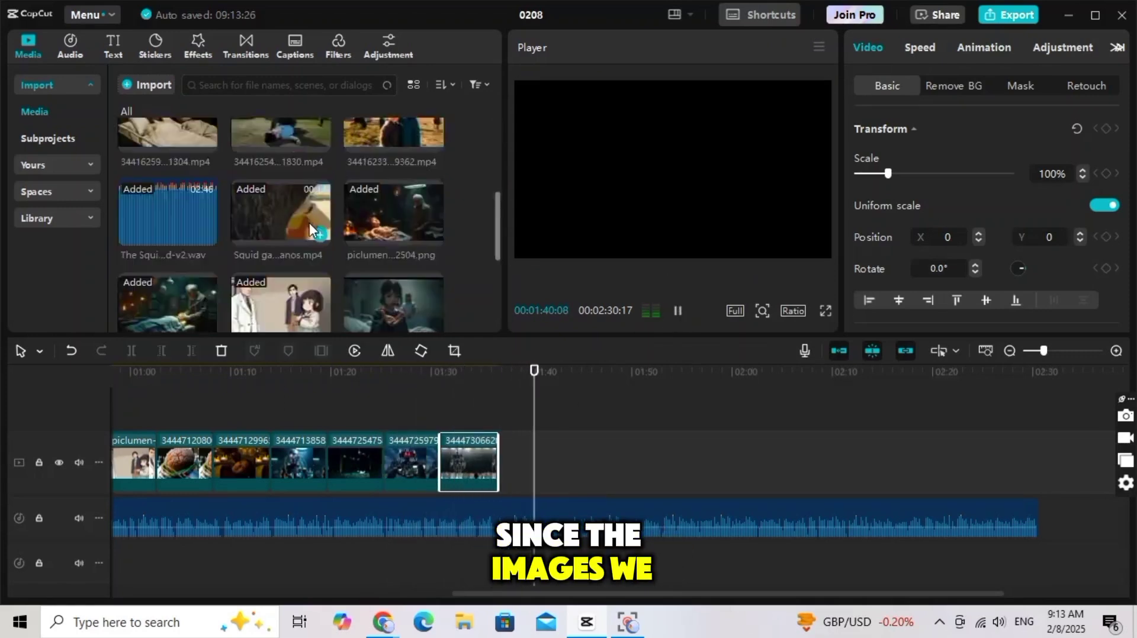
left_click(320, 294)
left_click(492, 402)
left_click(678, 311)
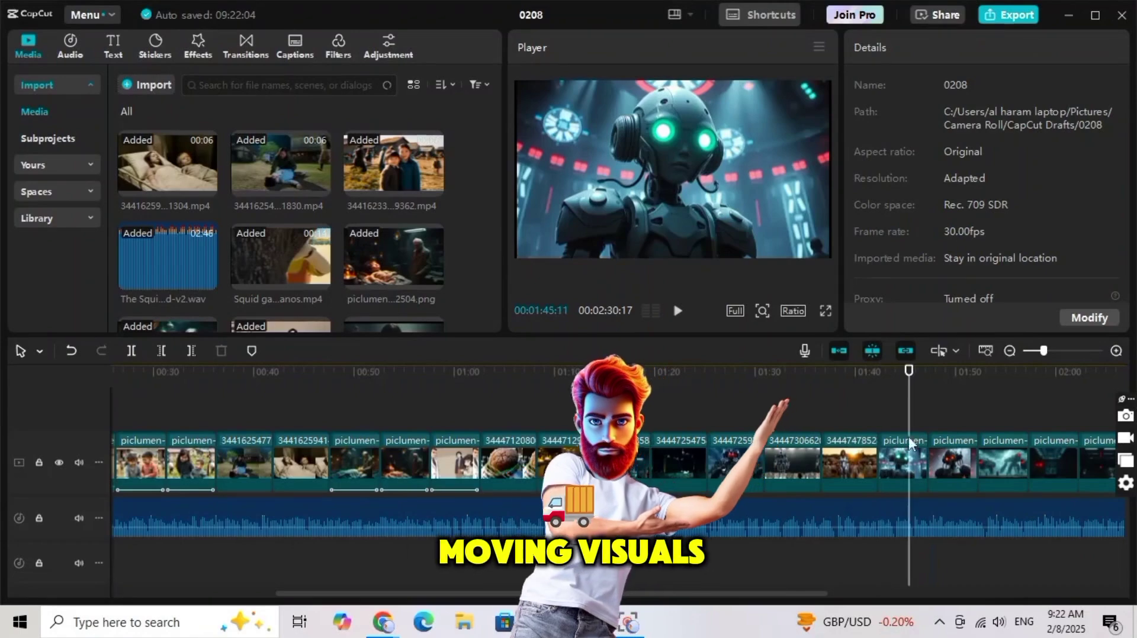
Apply Combo animations to the PicLumen images on the timeline, with Pendulum 1 on the last image before the closing doll clip
left_click(909, 462)
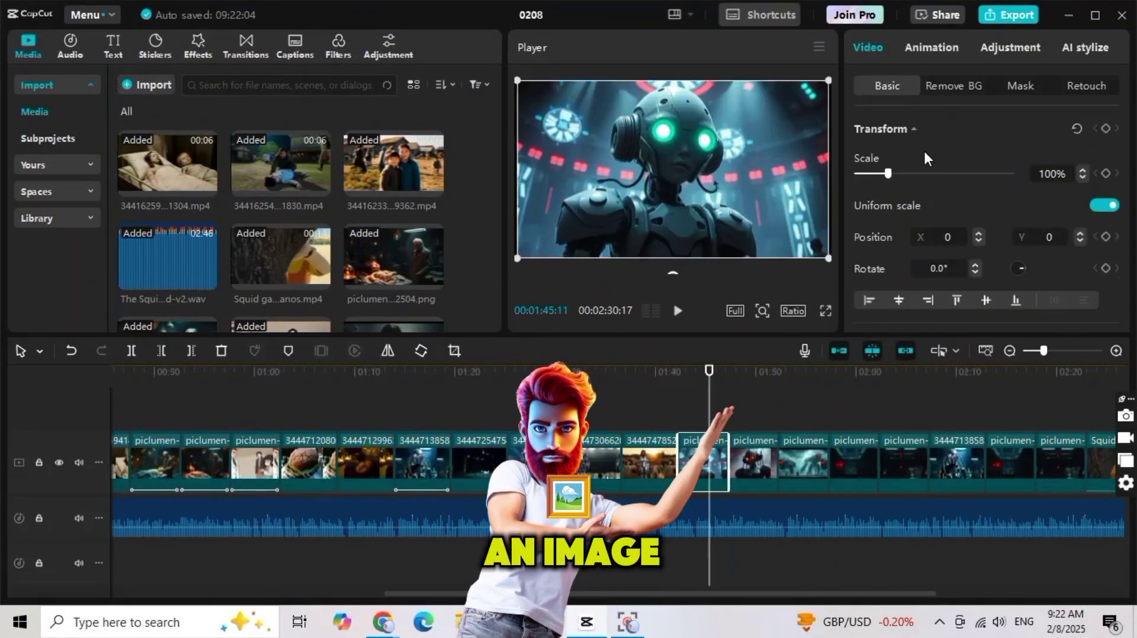
left_click(944, 43)
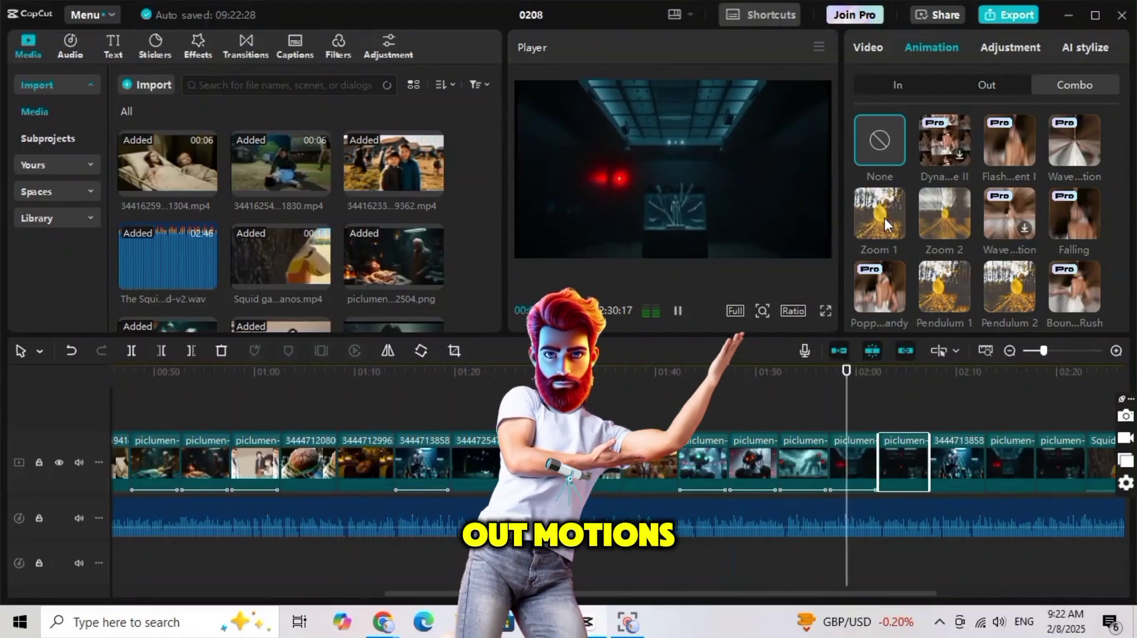
scroll(943, 466, "down", 3)
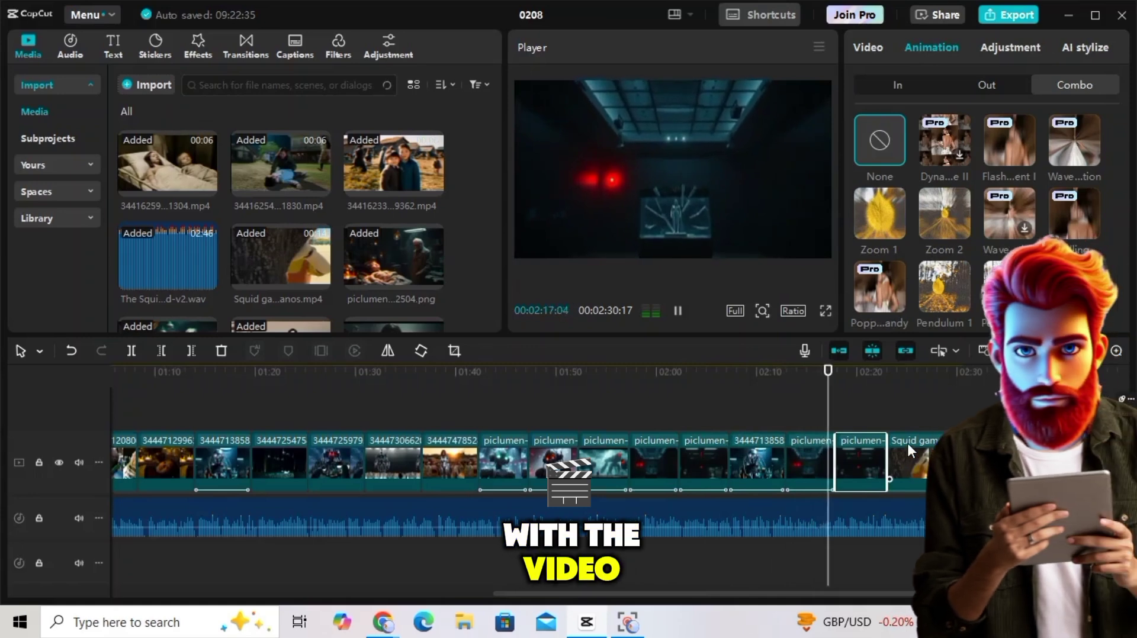
left_click(945, 296)
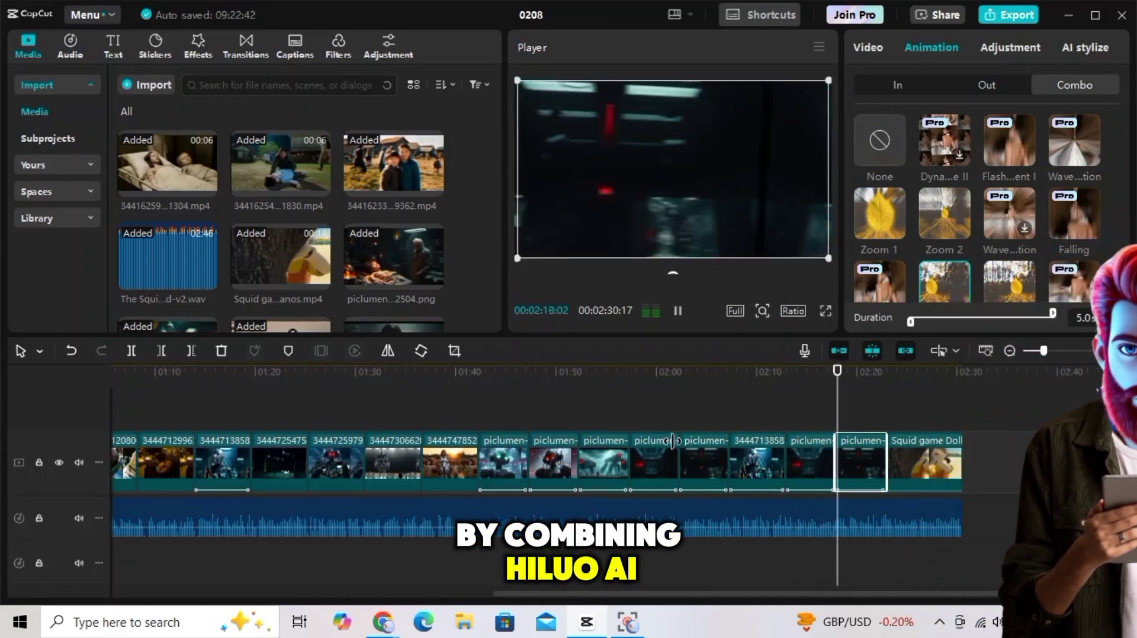
Return the playhead to the start of the timeline and open the trending transitions collection
scroll(293, 459, "left", 10)
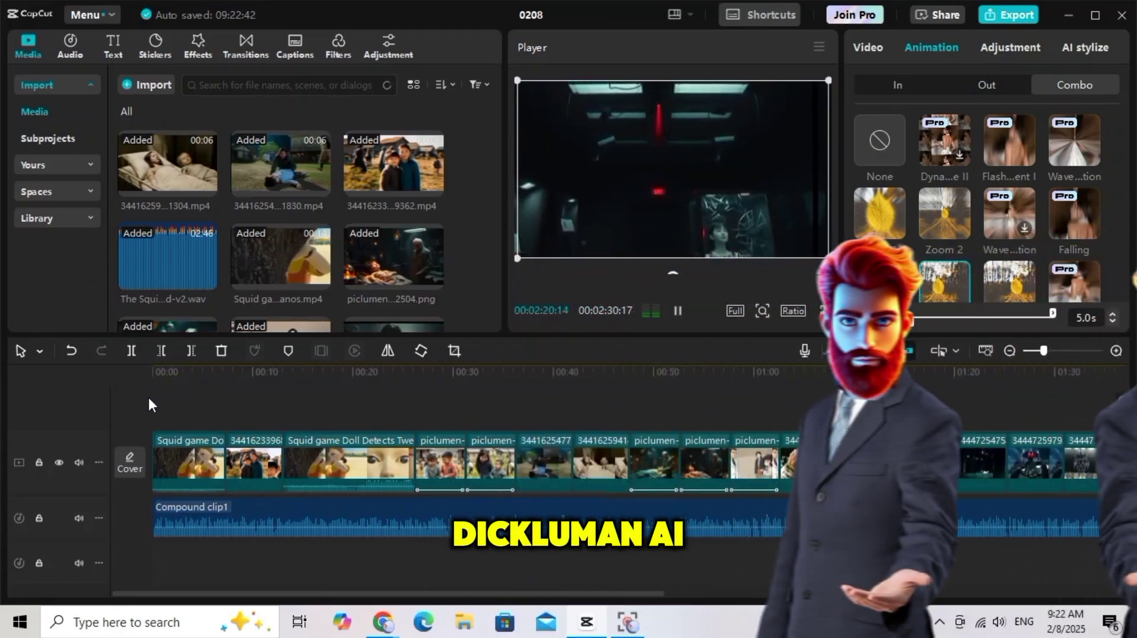
left_click(154, 381)
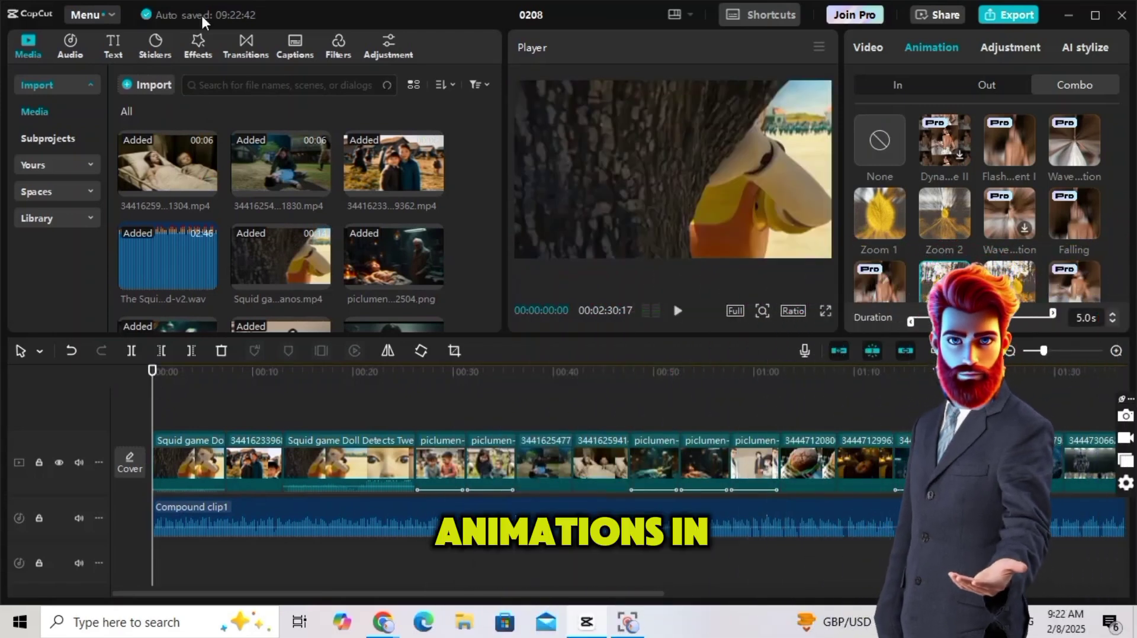
left_click_drag(237, 25, 247, 39)
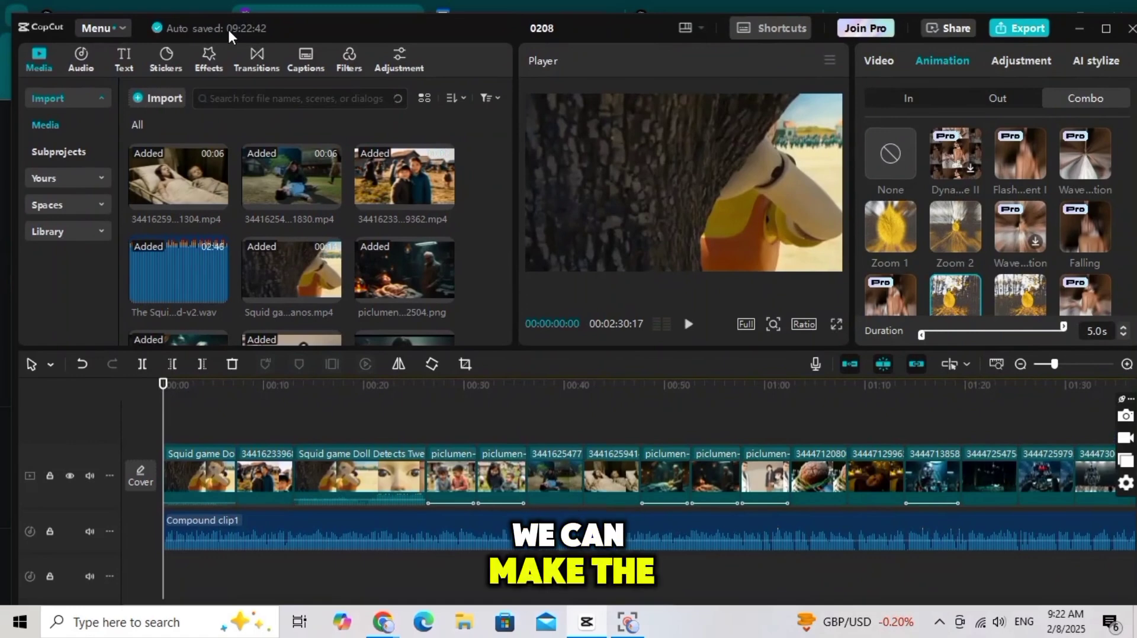
left_click(254, 53)
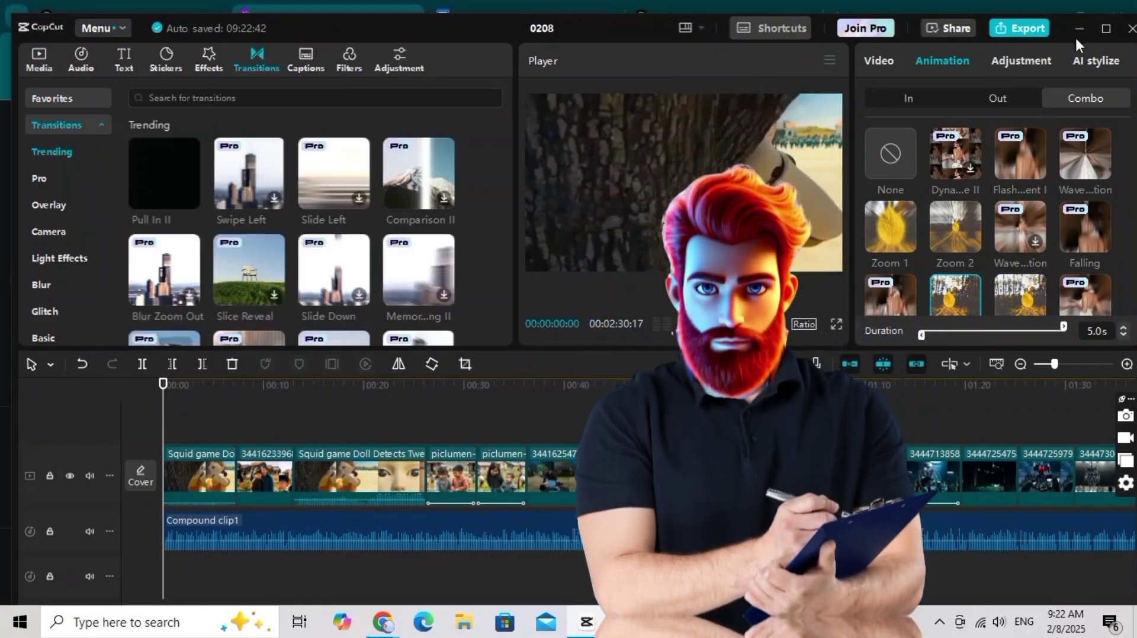
left_click(1104, 28)
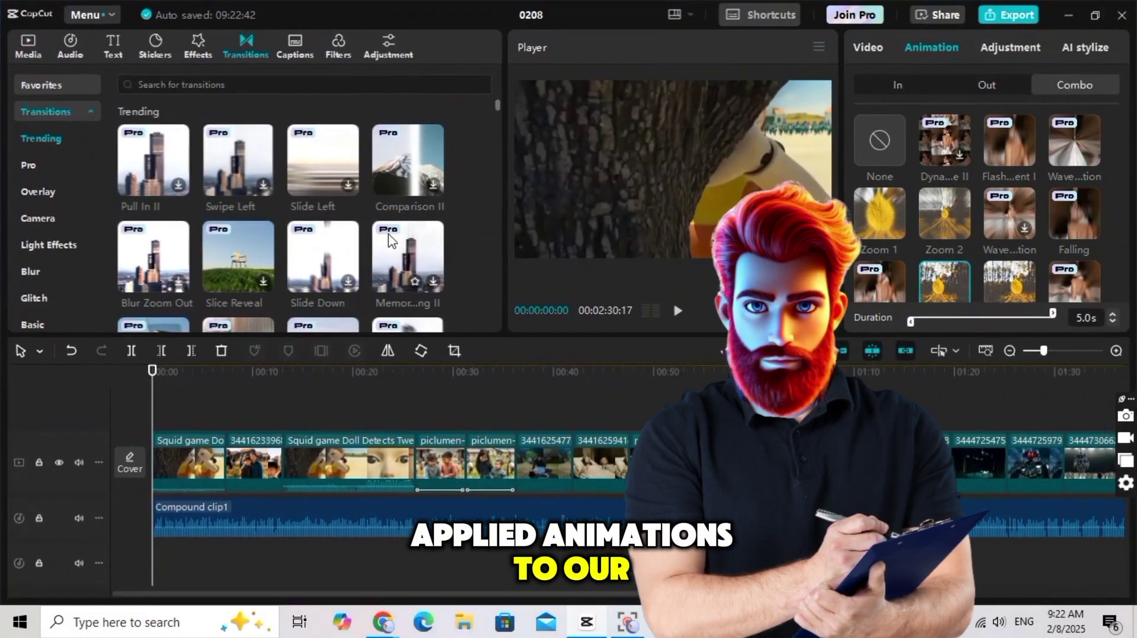
Add transitions from the trending collection at the cuts between the clips along the whole video track
scroll(390, 240, "down", 5)
scroll(390, 240, "down", 5)
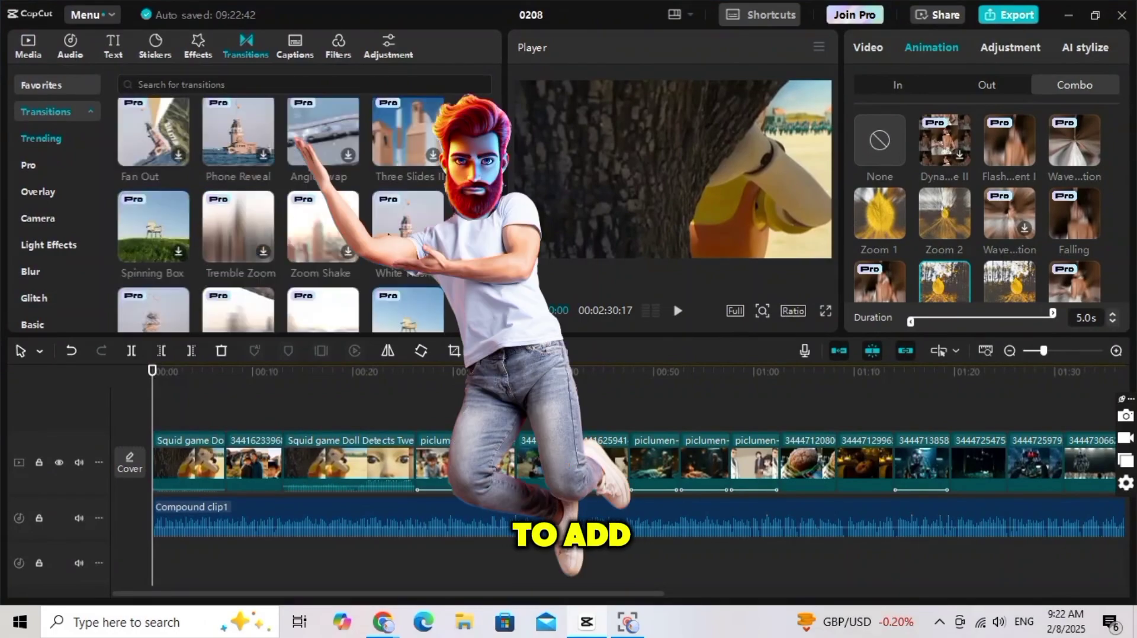
scroll(389, 240, "down", 5)
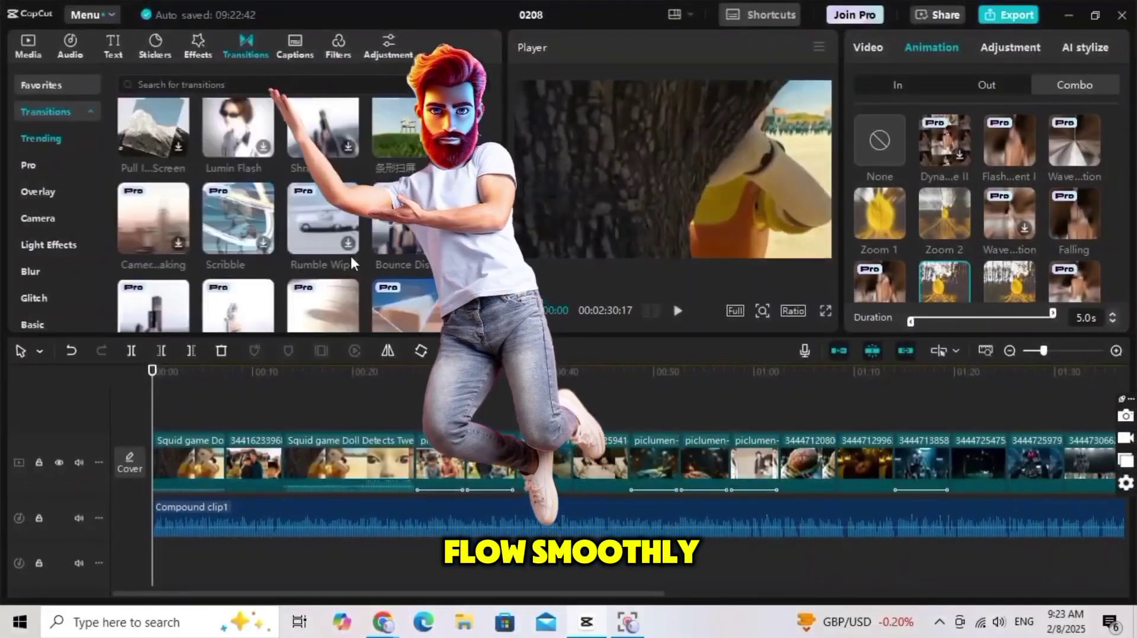
scroll(351, 261, "down", 10)
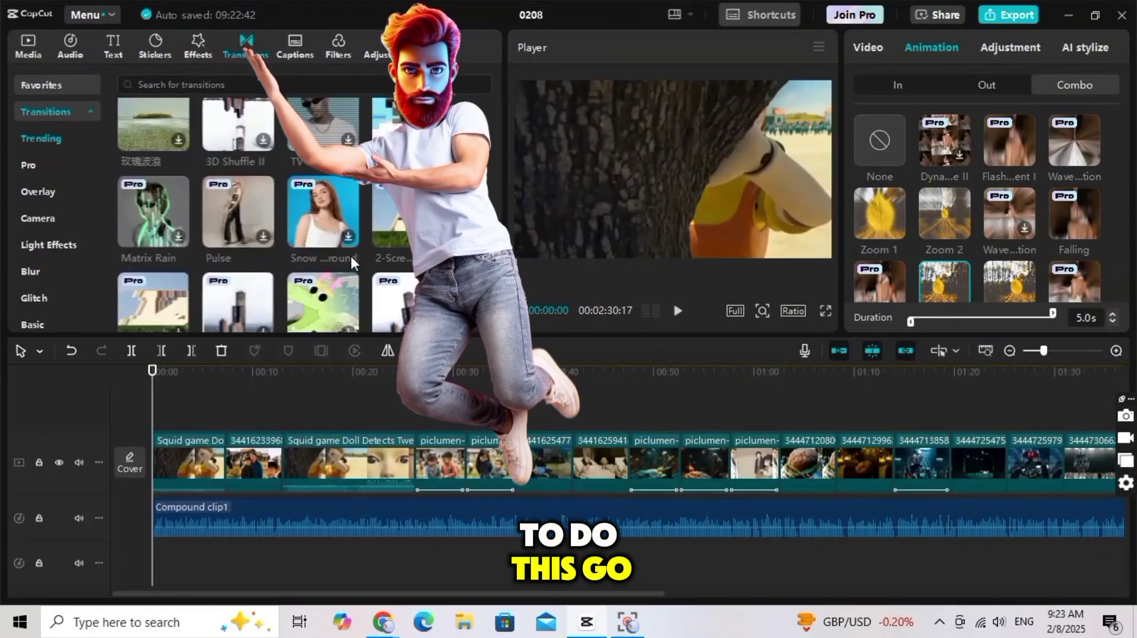
scroll(351, 264, "down", 5)
left_click_drag(408, 271, 415, 463)
left_click(674, 358)
left_click_drag(408, 271, 630, 420)
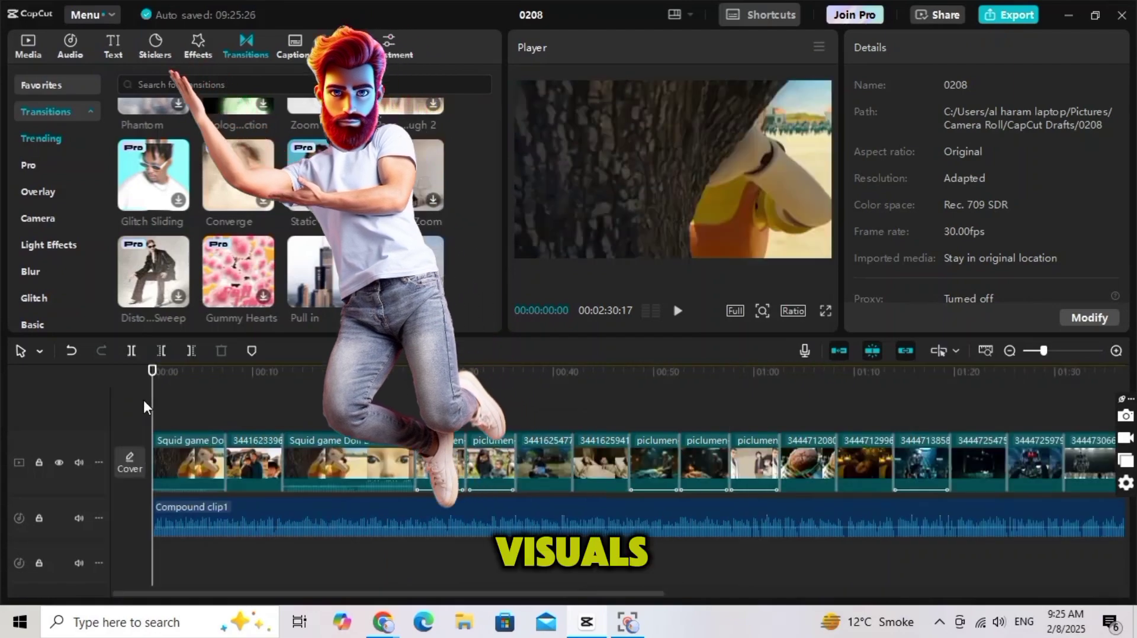
Add the trending video effect Sunset 4 above the clips and stretch it over the full length of the video
left_click(197, 44)
scroll(413, 256, "down", 5)
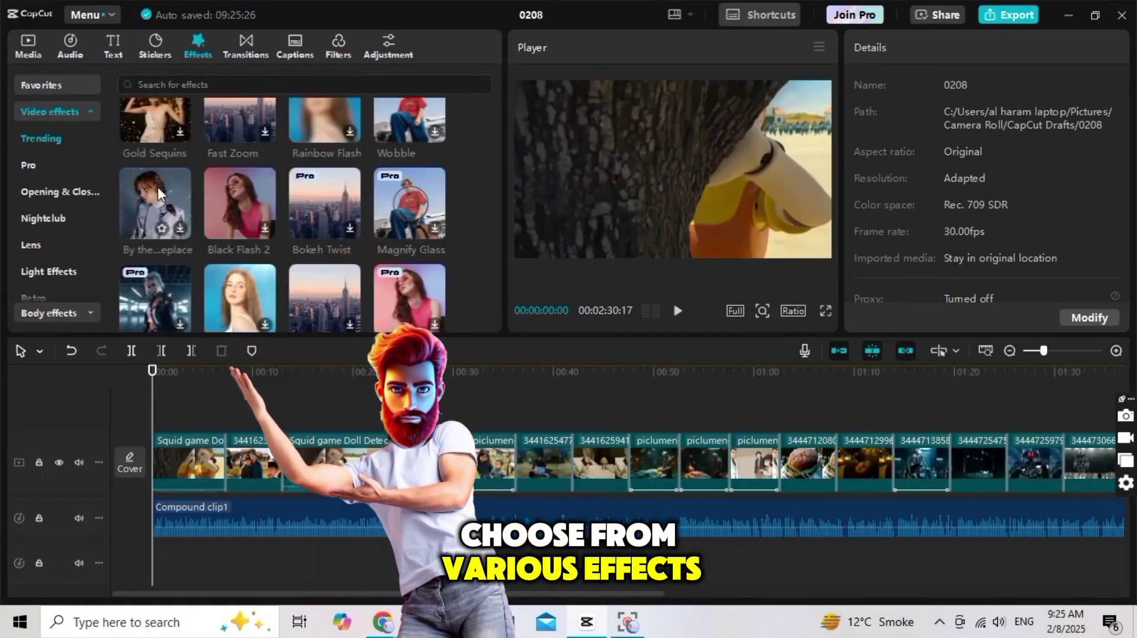
left_click(265, 176)
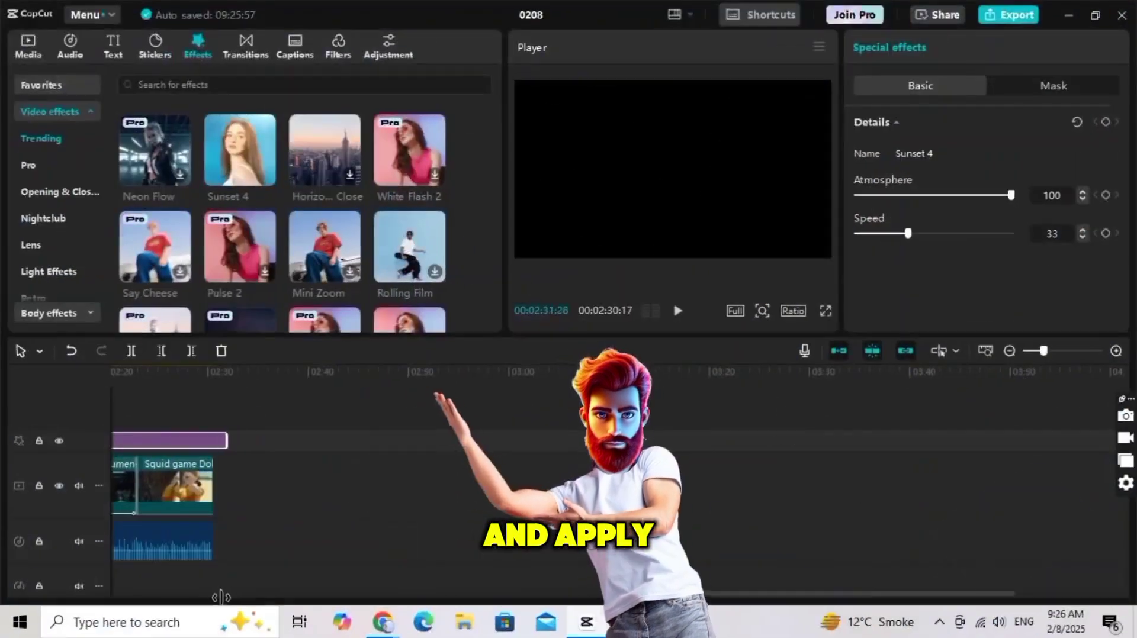
Add the Steam video effect on its own track above Sunset 4, covering the whole video
scroll(379, 237, "down", 10)
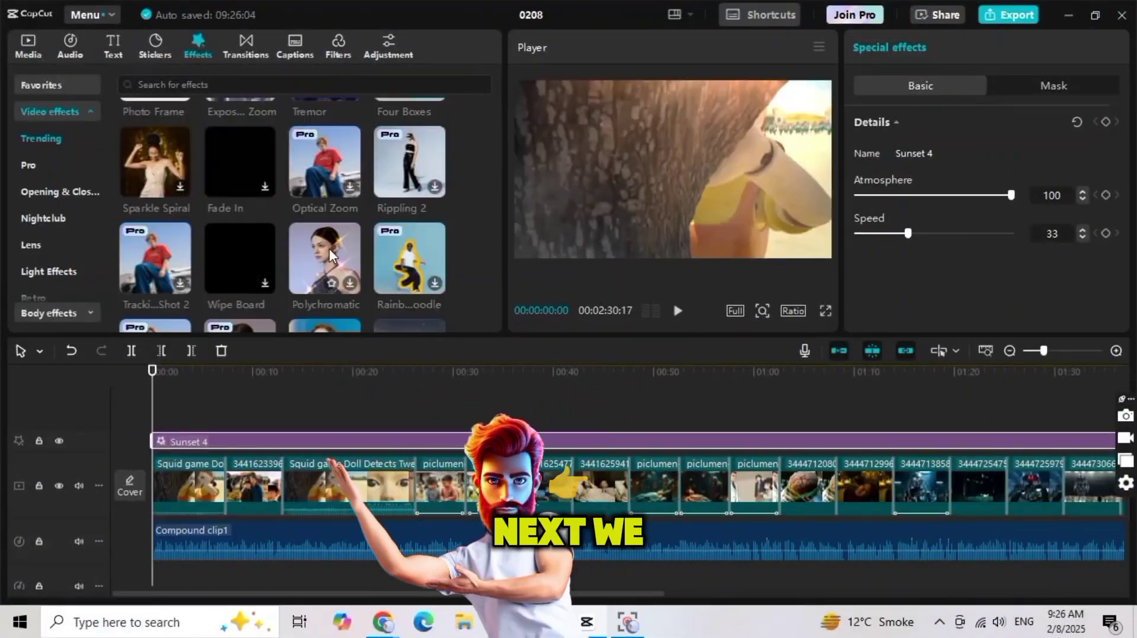
scroll(264, 261, "down", 2)
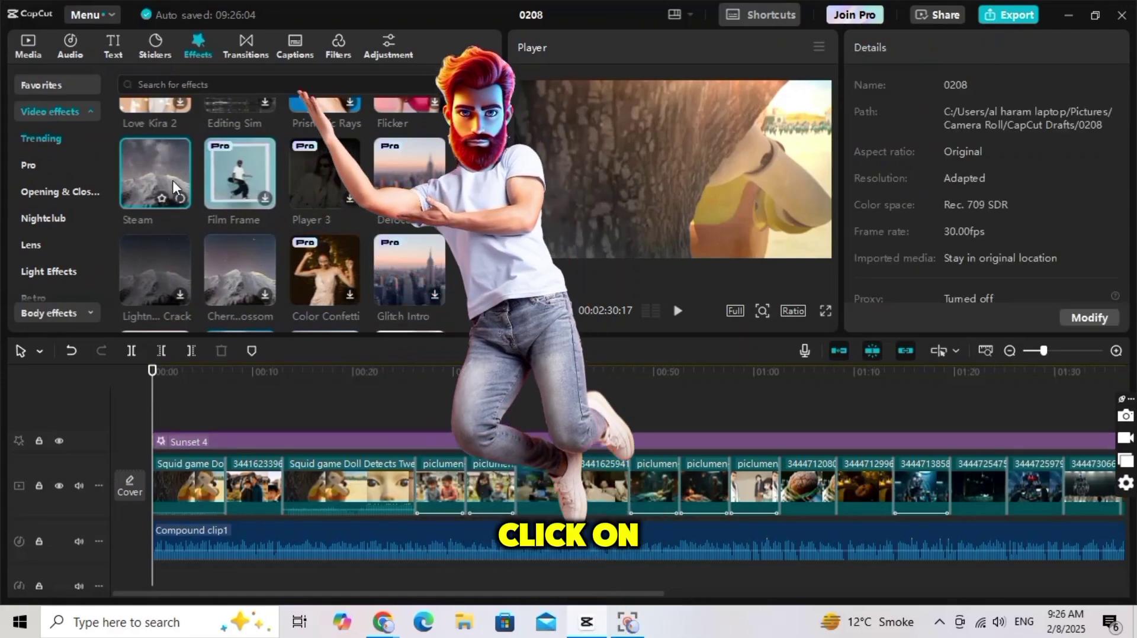
left_click(179, 197)
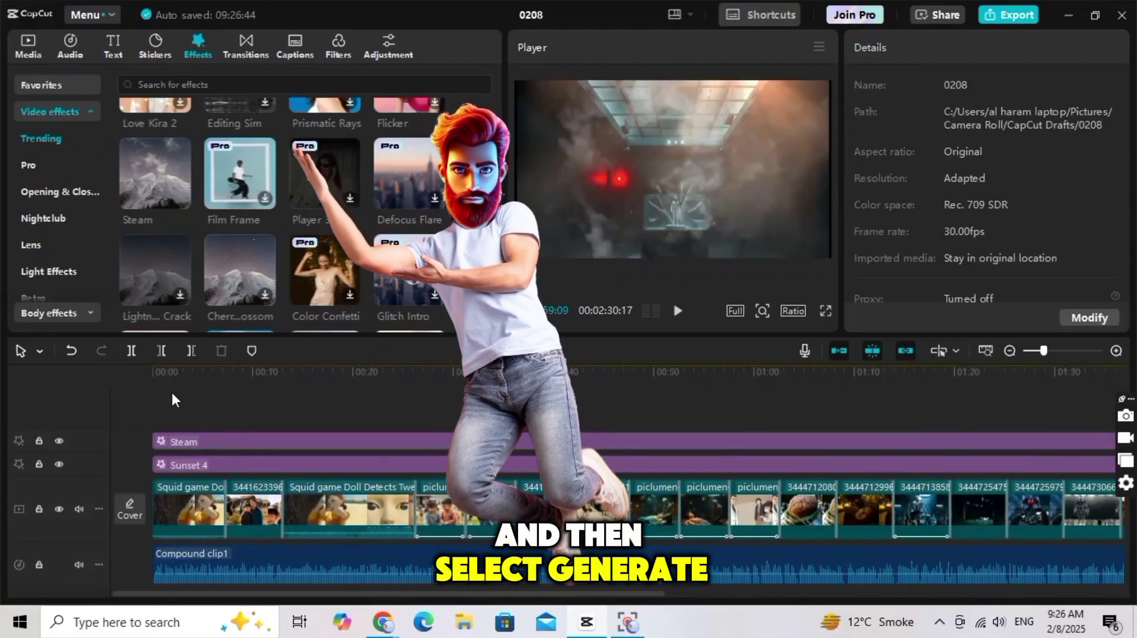
Generate auto captions from the voiceover with the spoken language on Auto detect, and apply a free text template to all captions
left_click(112, 47)
left_click(461, 317)
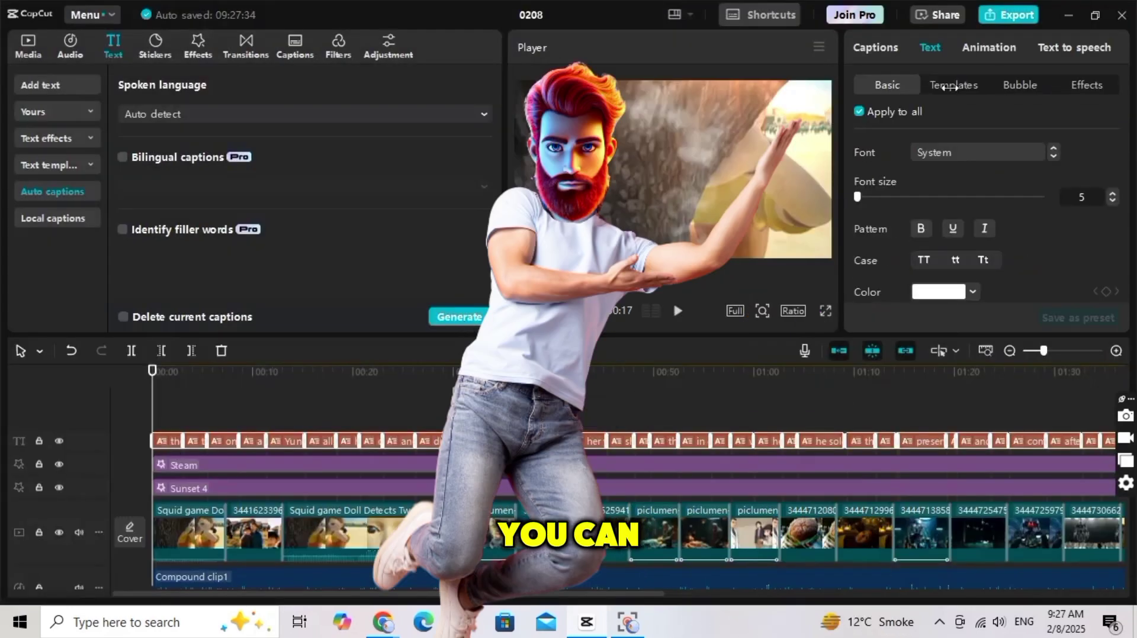
left_click(949, 86)
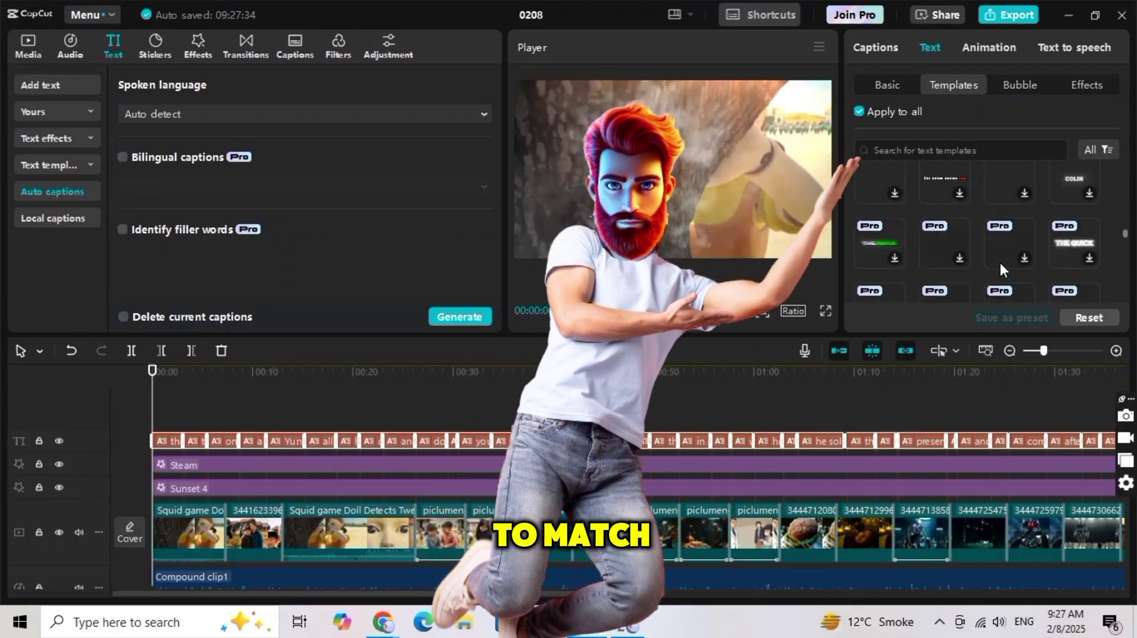
scroll(999, 260, "down", 10)
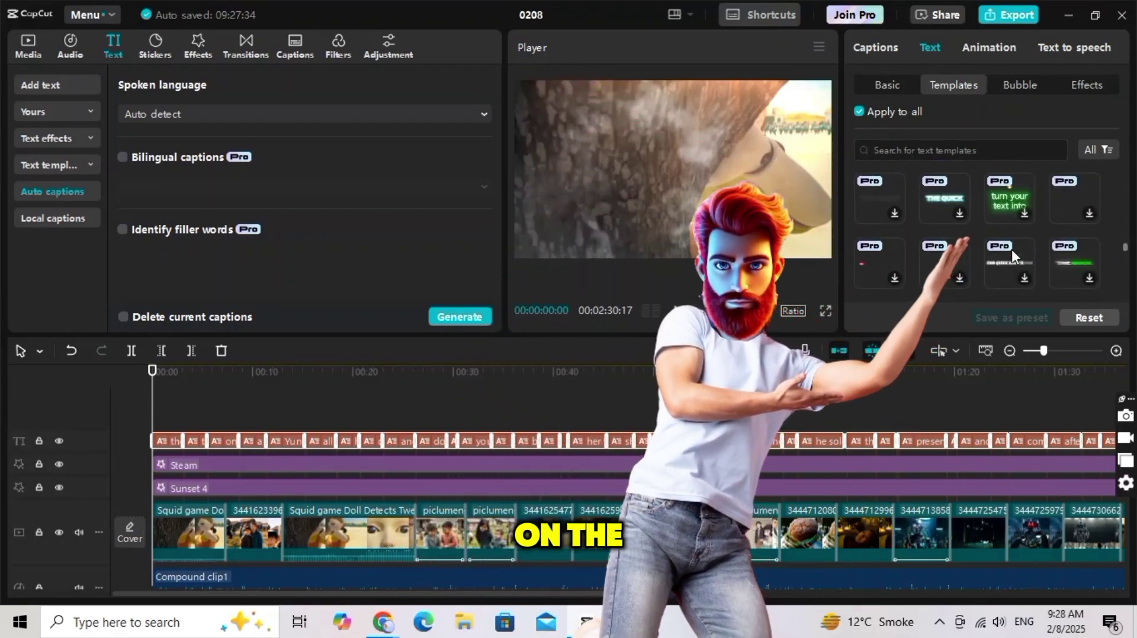
scroll(958, 235, "down", 2)
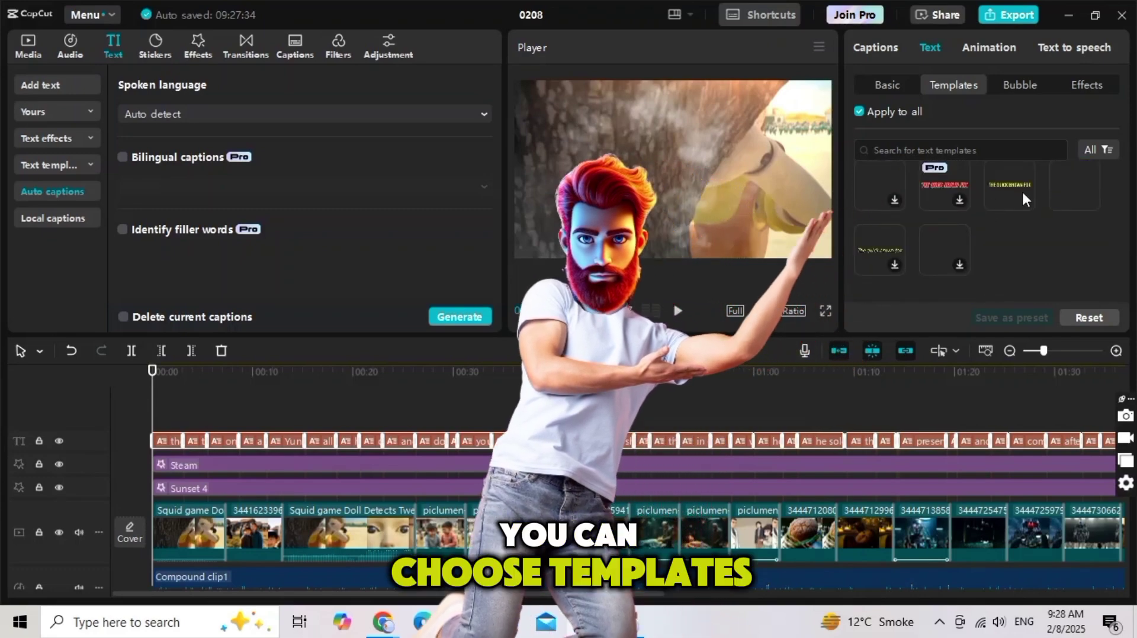
scroll(947, 190, "up", 2)
left_click(882, 189)
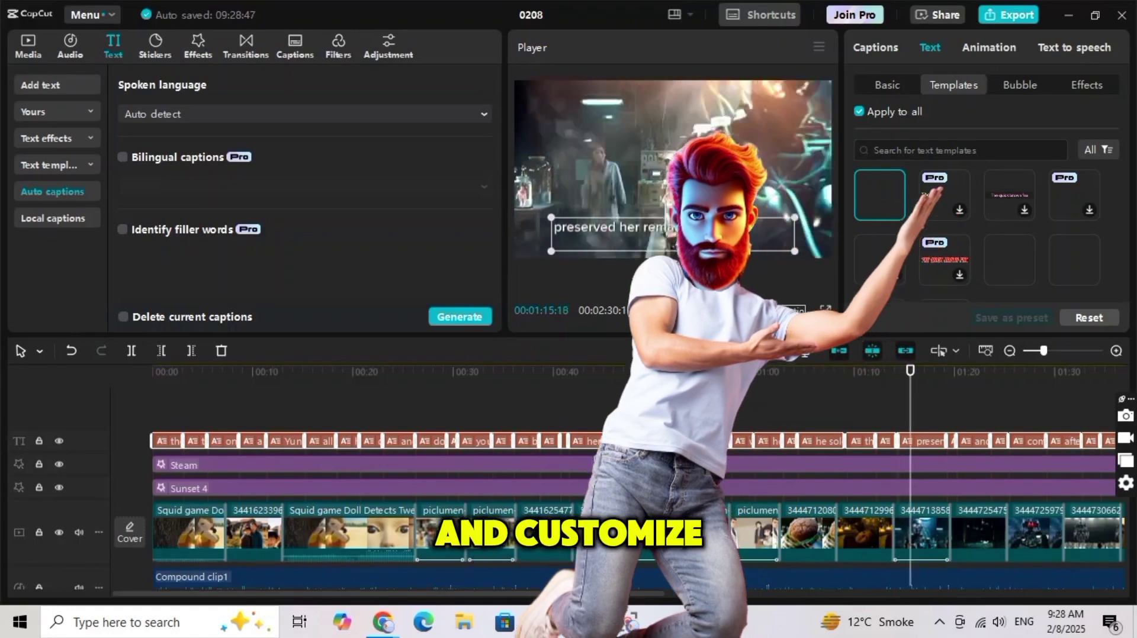
Set the font of all captions to Arial Black and apply the plain white text effect without the Pro label
left_click(887, 84)
left_click(1028, 151)
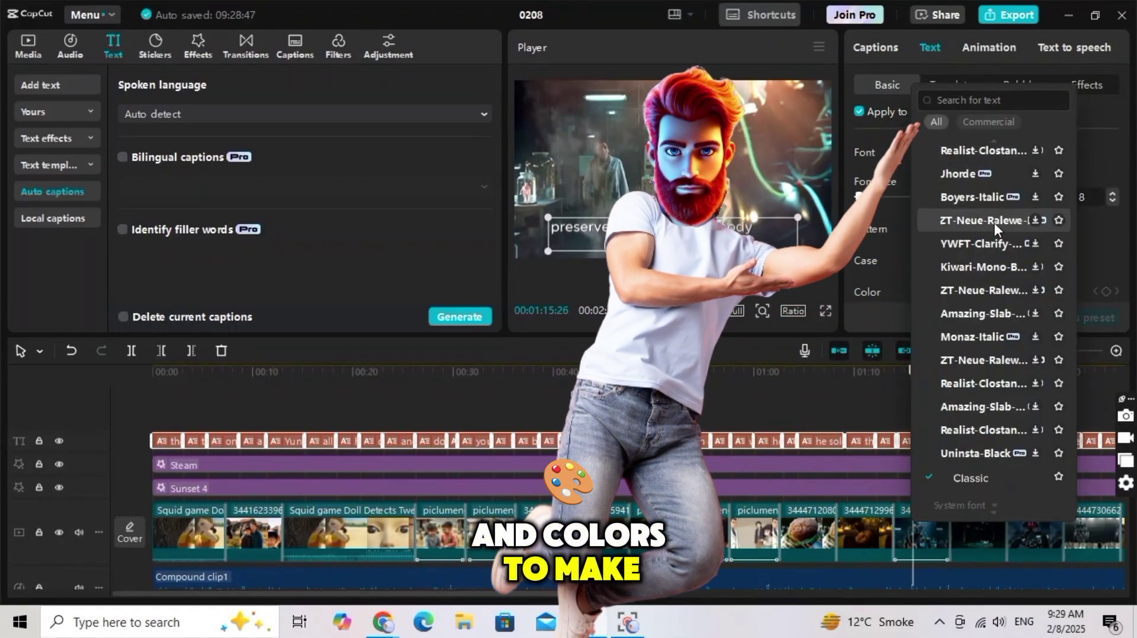
scroll(1017, 372, "down", 5)
scroll(1009, 318, "up", 3)
left_click(972, 253)
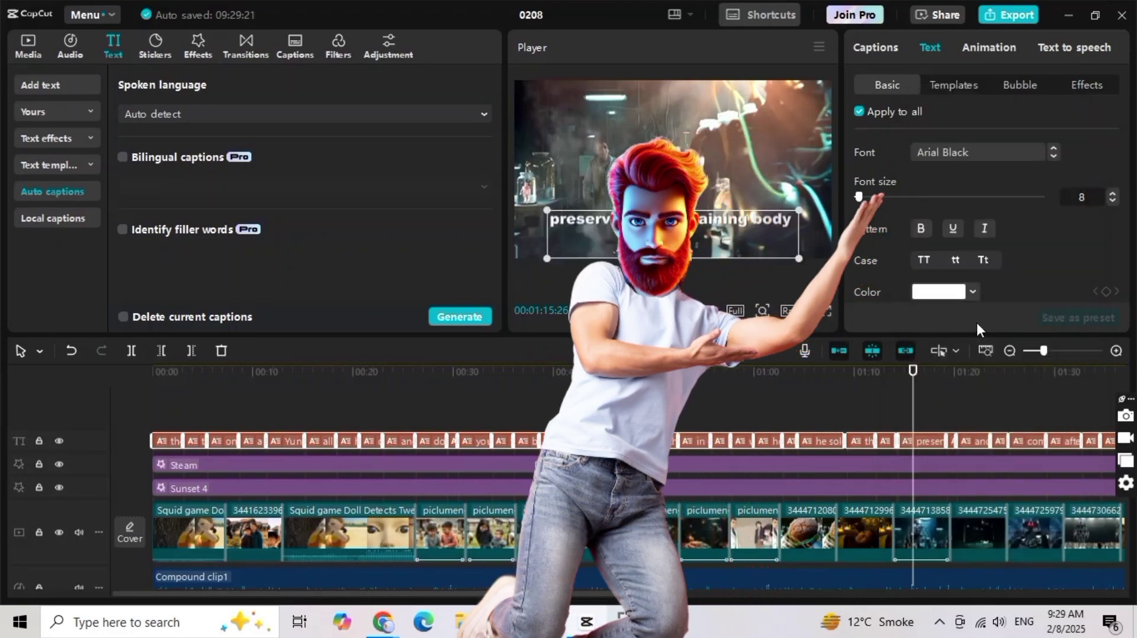
left_click(1087, 85)
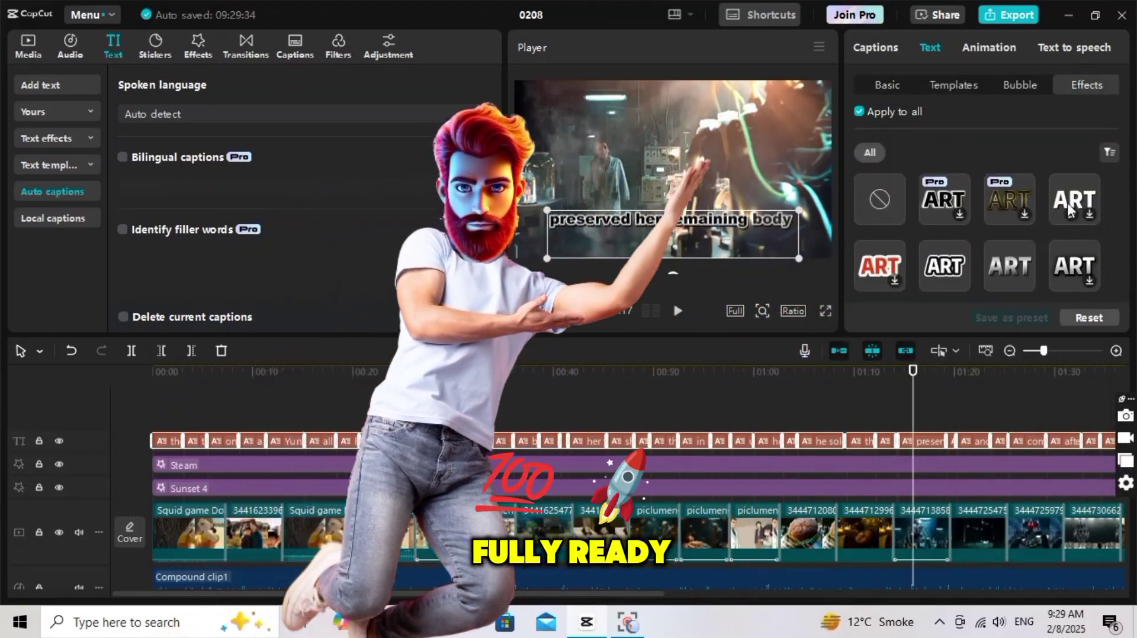
left_click(1070, 209)
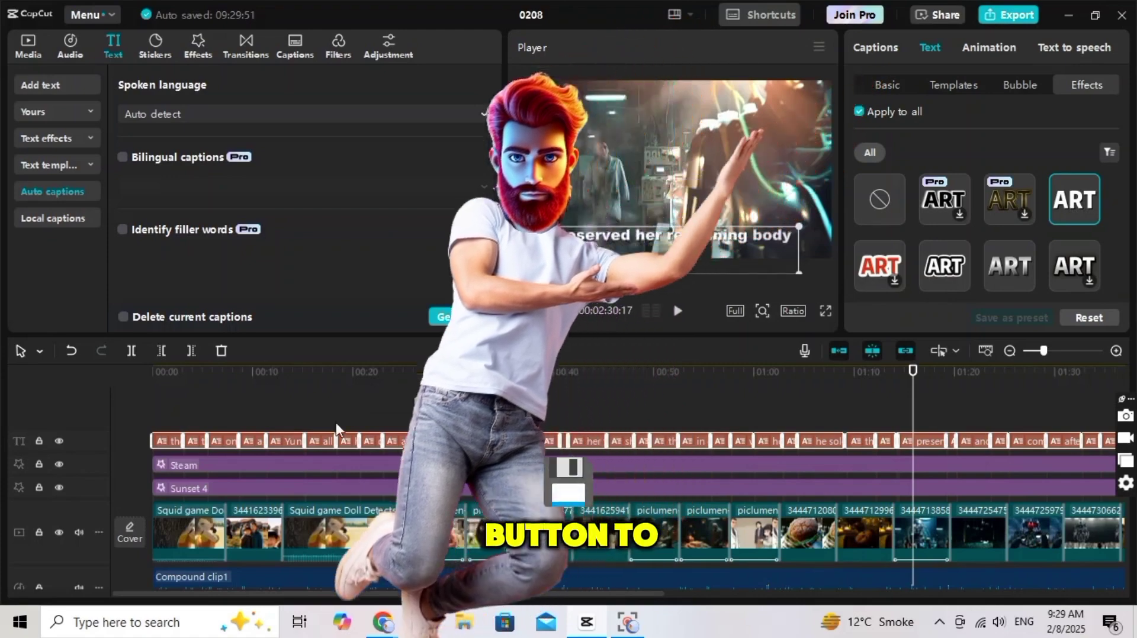